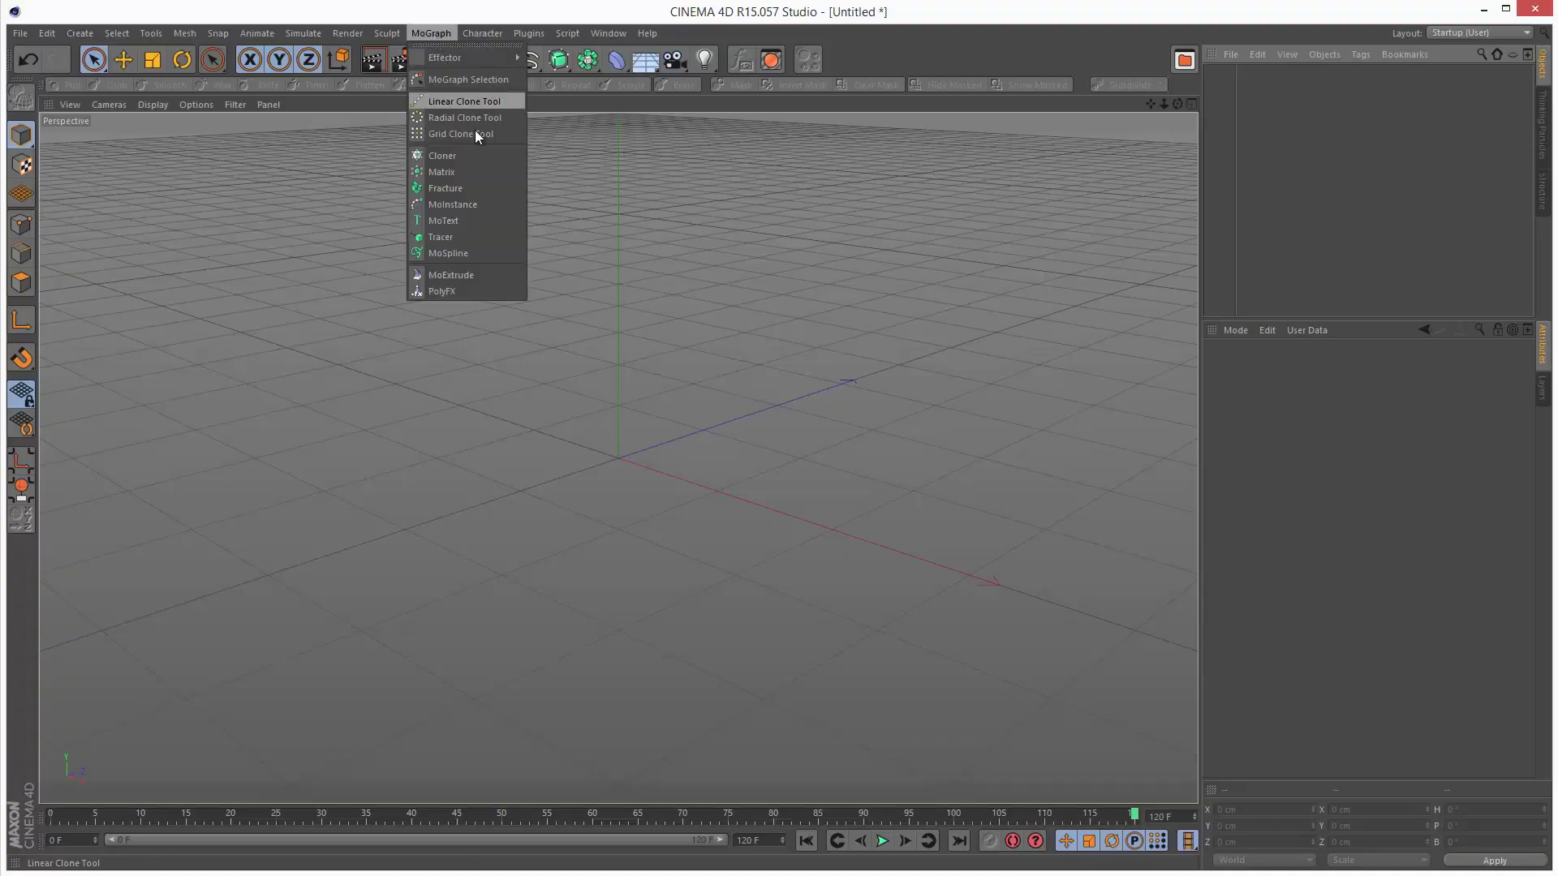
Step: Create a Cloner object and a Sphere, and make the Sphere a child of the Cloner
left_click(467, 155)
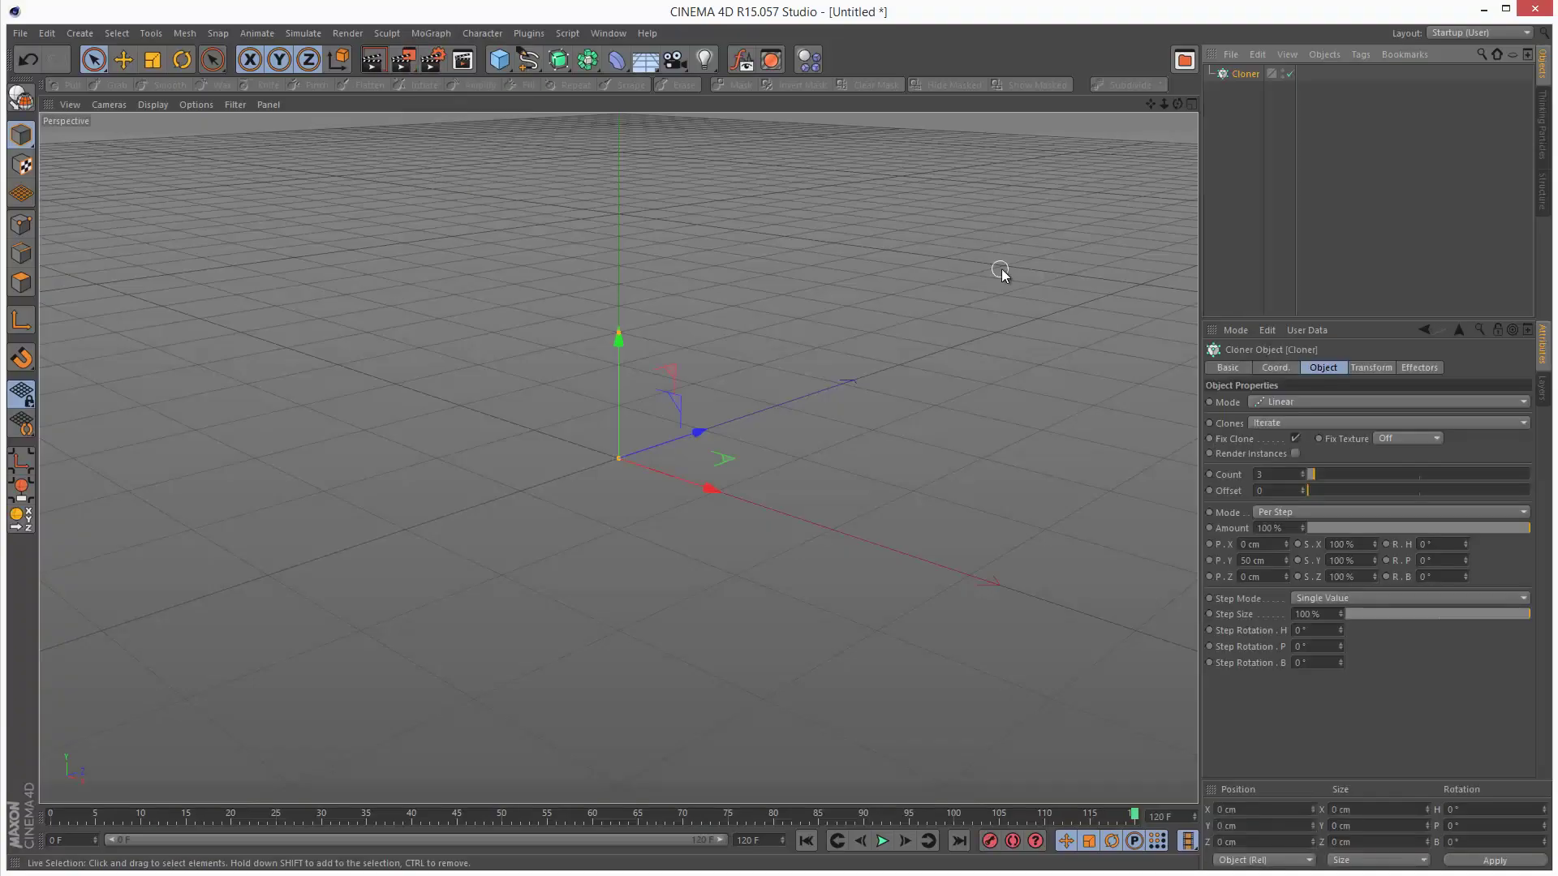
left_click(498, 62)
left_click(819, 112)
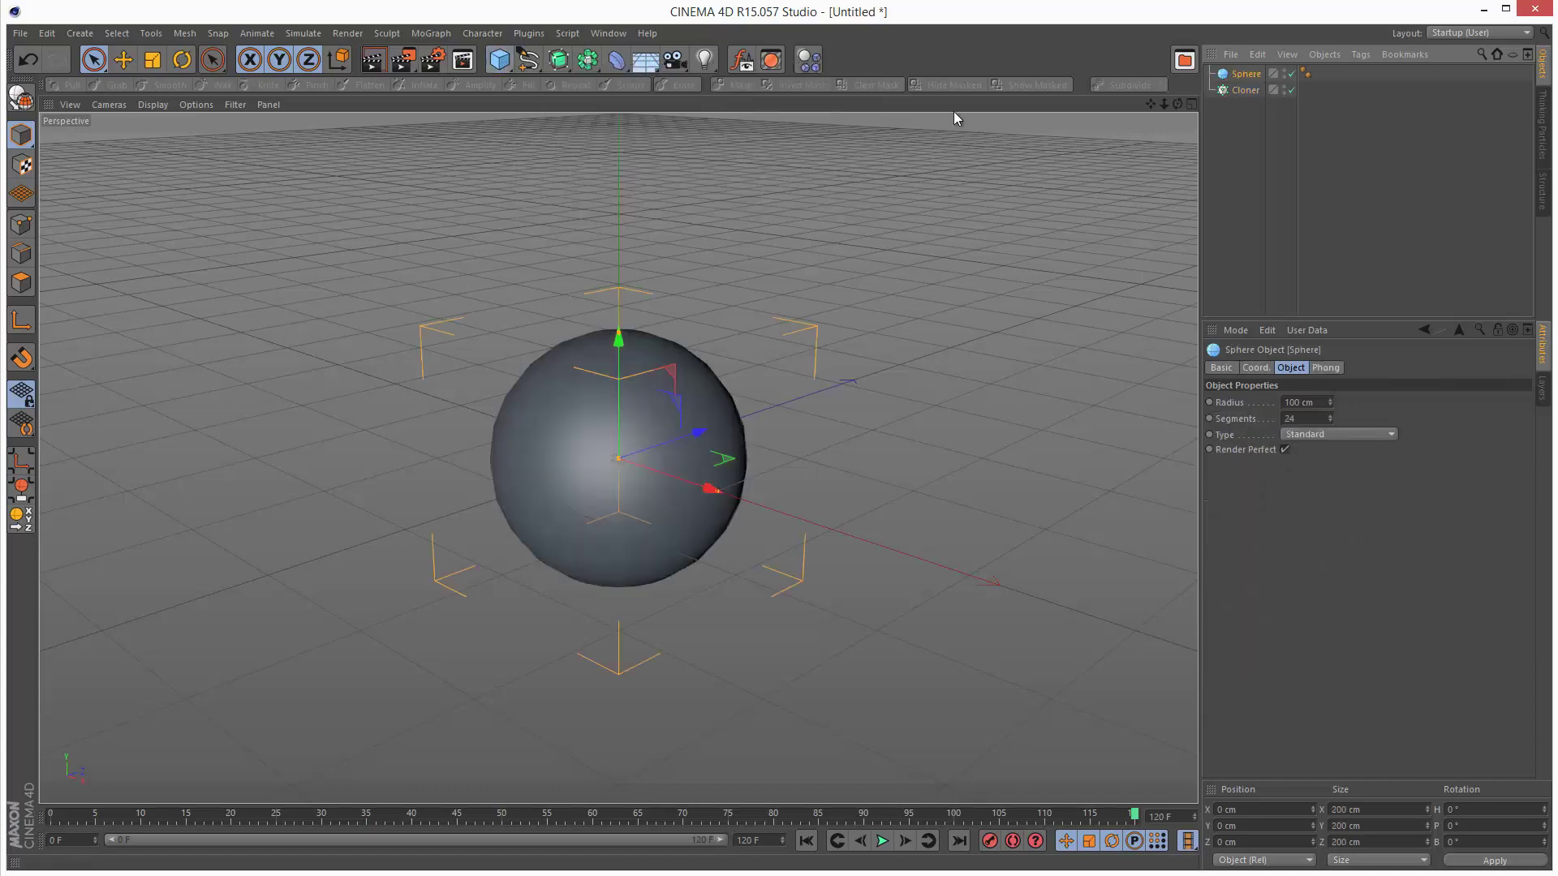
left_click_drag(1247, 93, 1246, 91)
left_click(1245, 74)
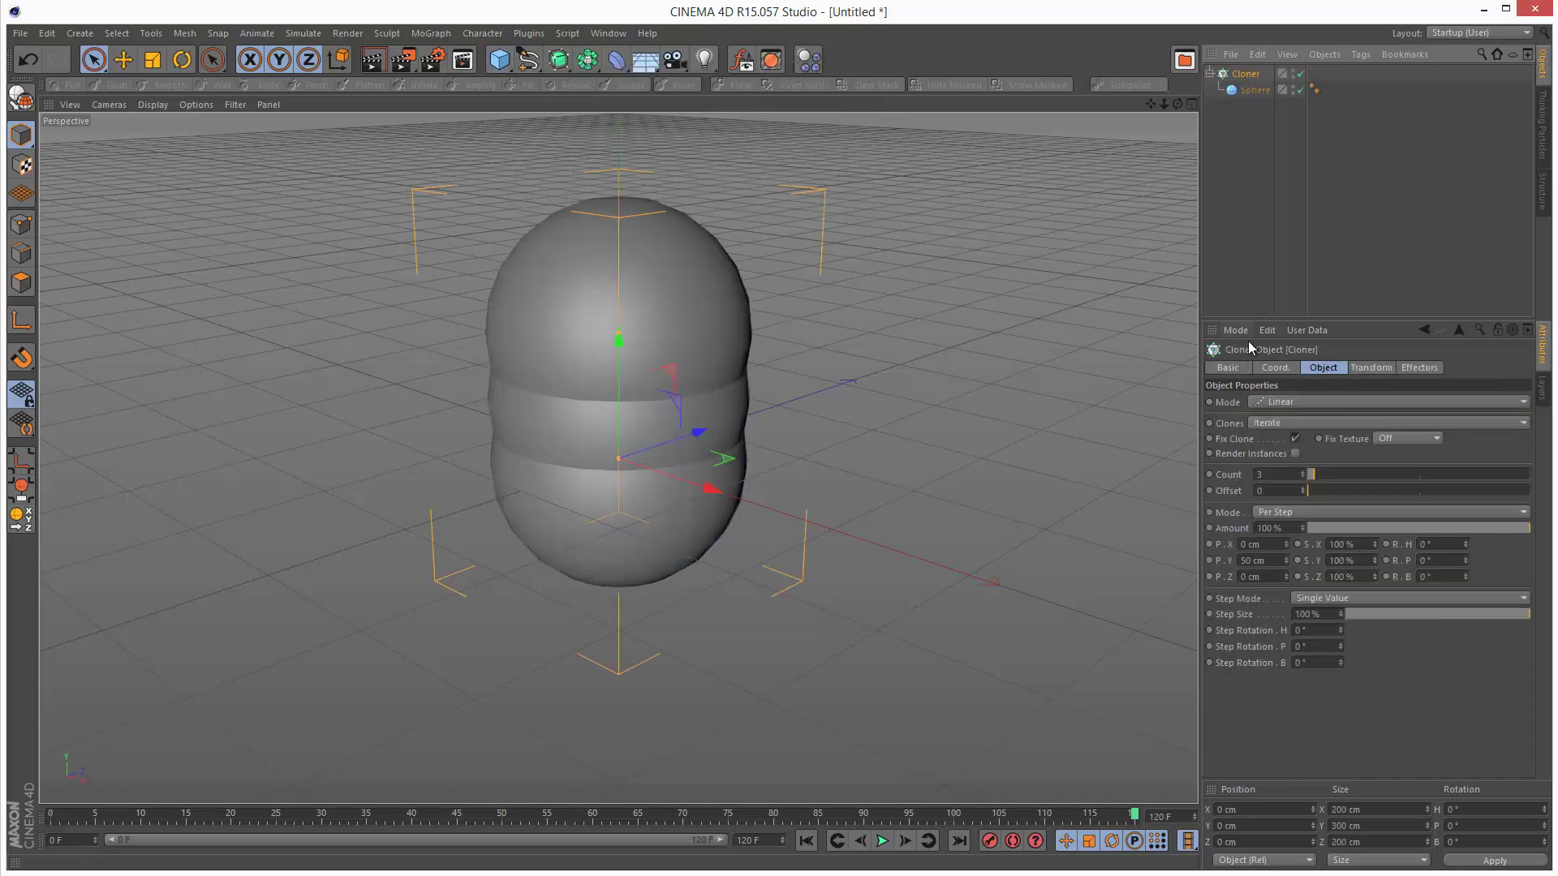
Step: Set the Cloner to Grid Array mode with a Y count of 1 and an X size of about 221 cm
left_click(1284, 402)
left_click(1293, 458)
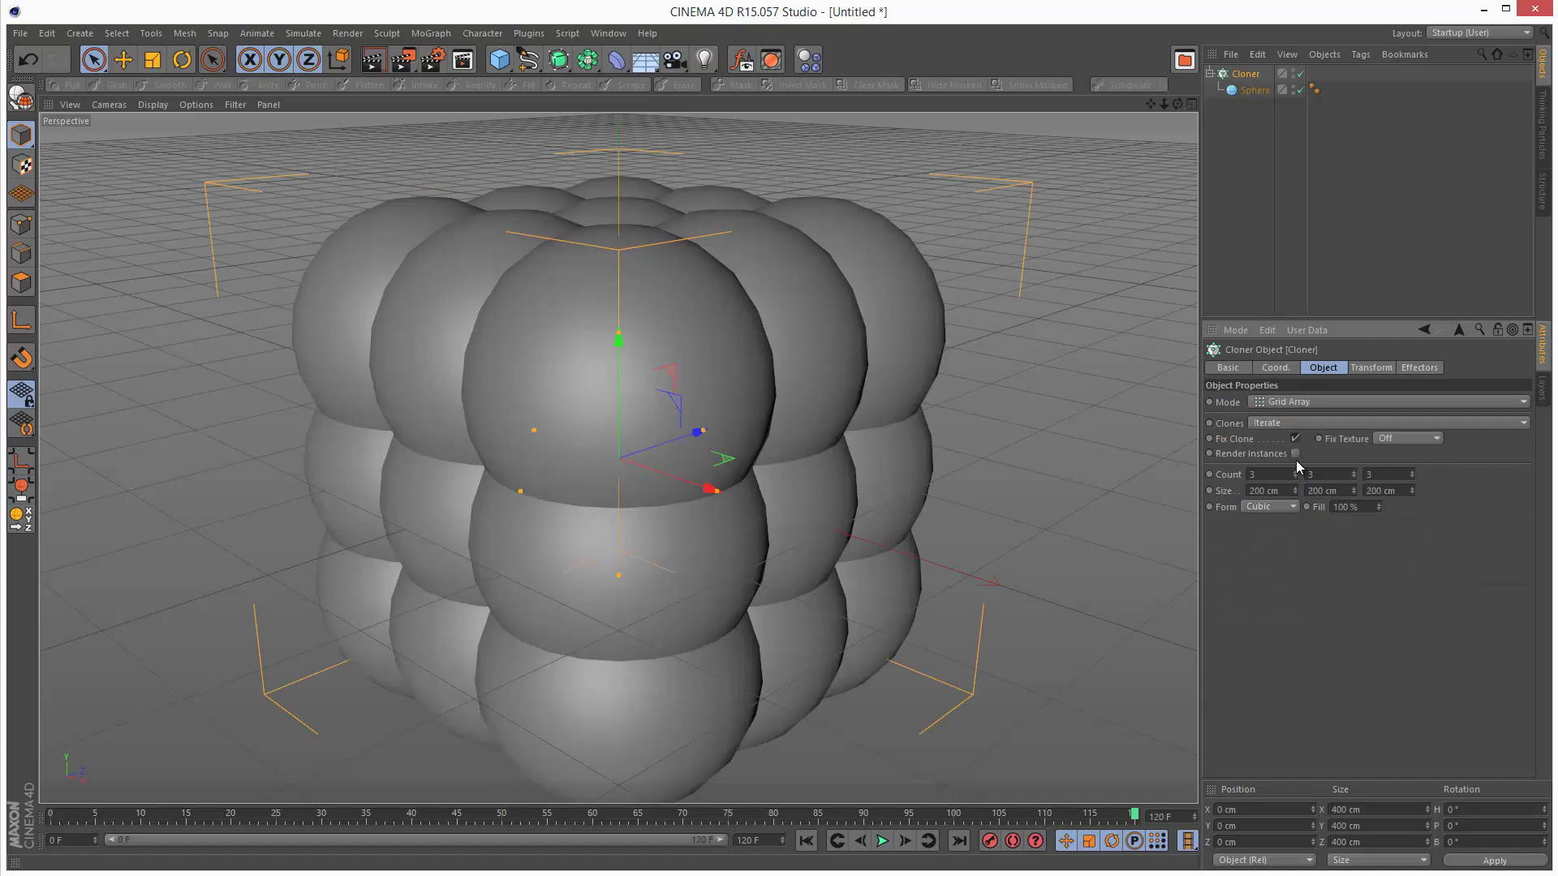
left_click(1352, 477)
left_click(1352, 477)
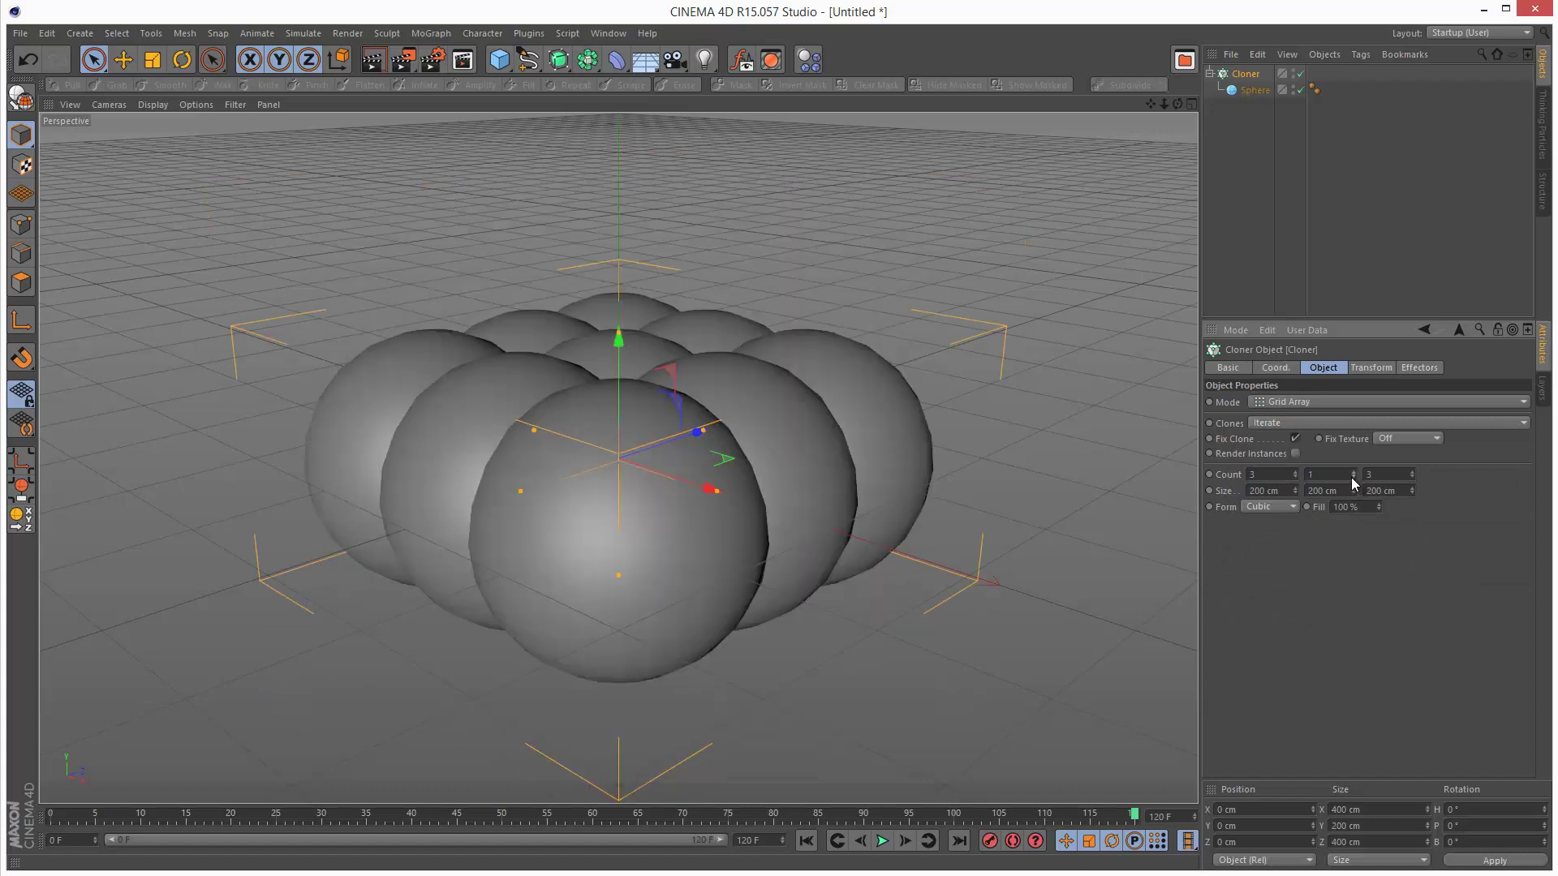
left_click_drag(1295, 489, 1295, 493)
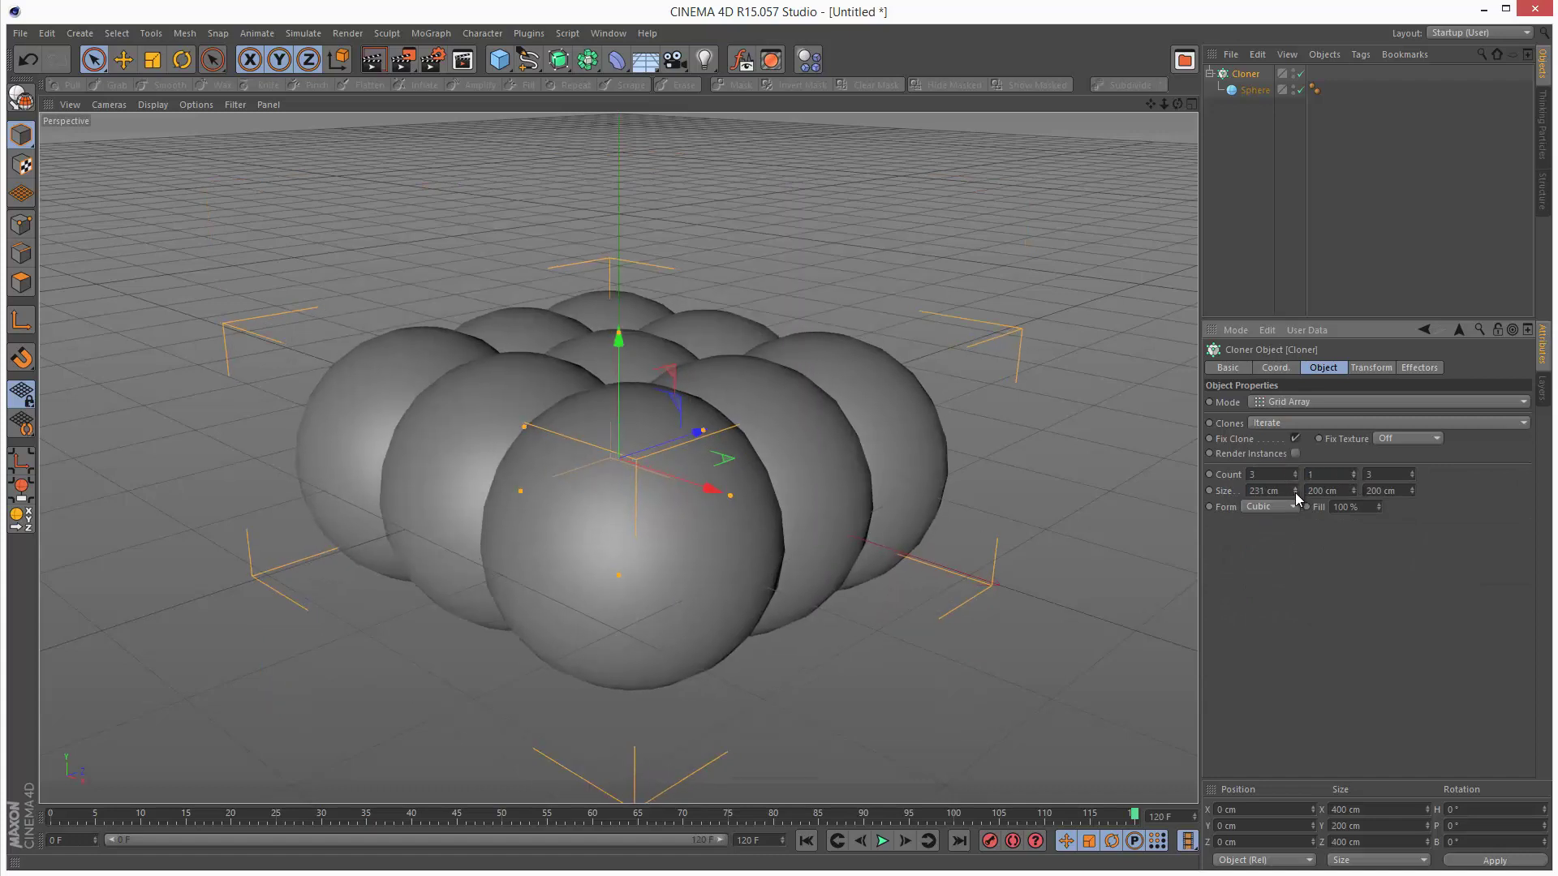
Step: Reduce the Sphere's radius to about 18 cm and move it up to about 104 cm in Y
left_click(1255, 90)
left_click_drag(1330, 404, 1330, 412)
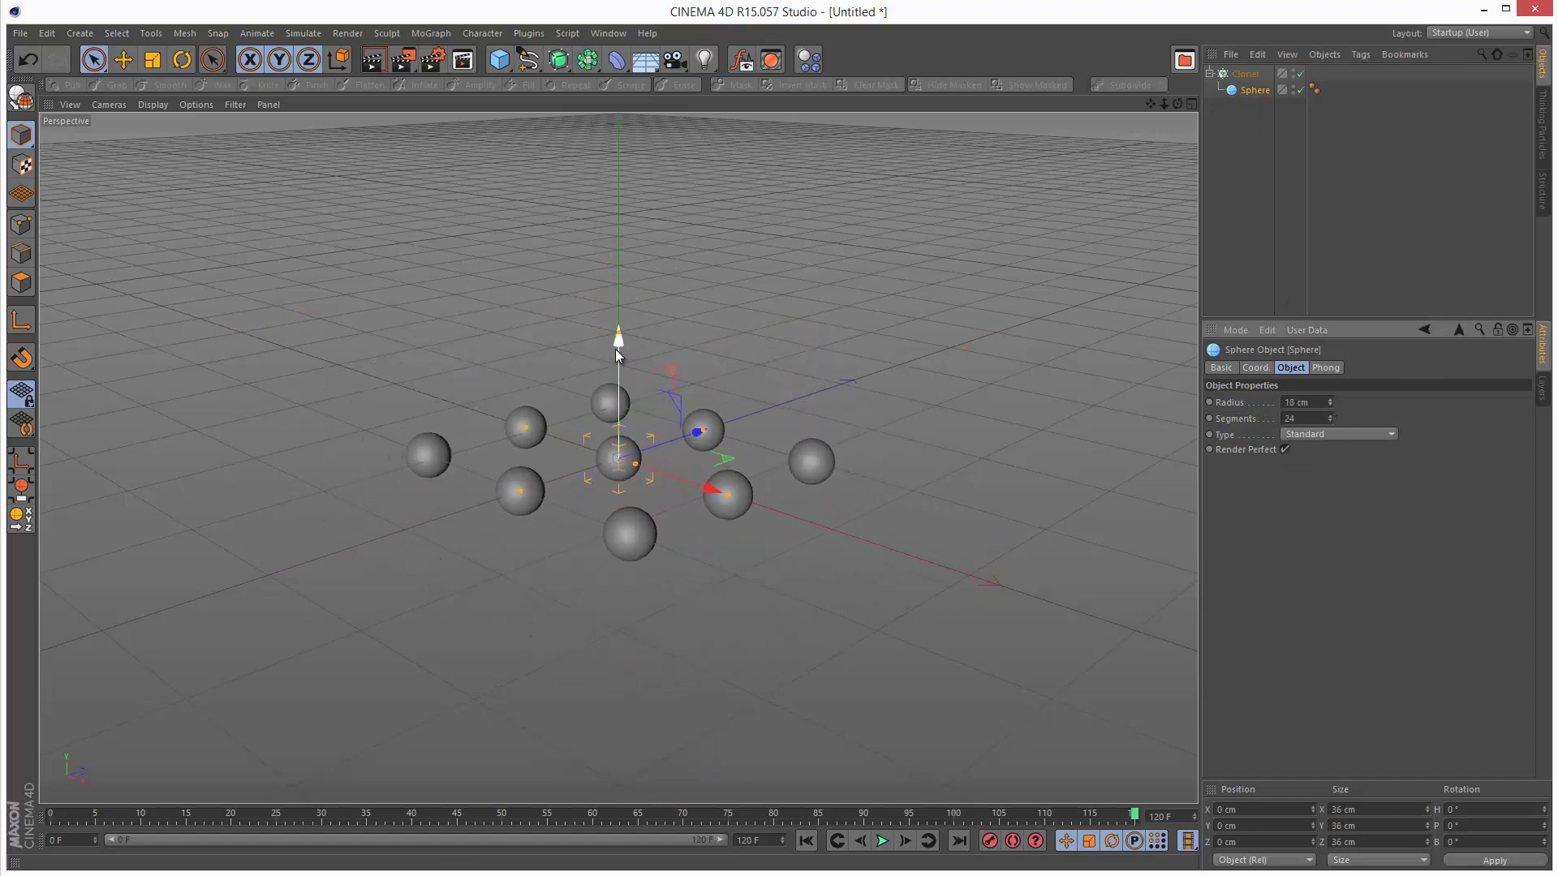
left_click_drag(618, 337, 618, 203)
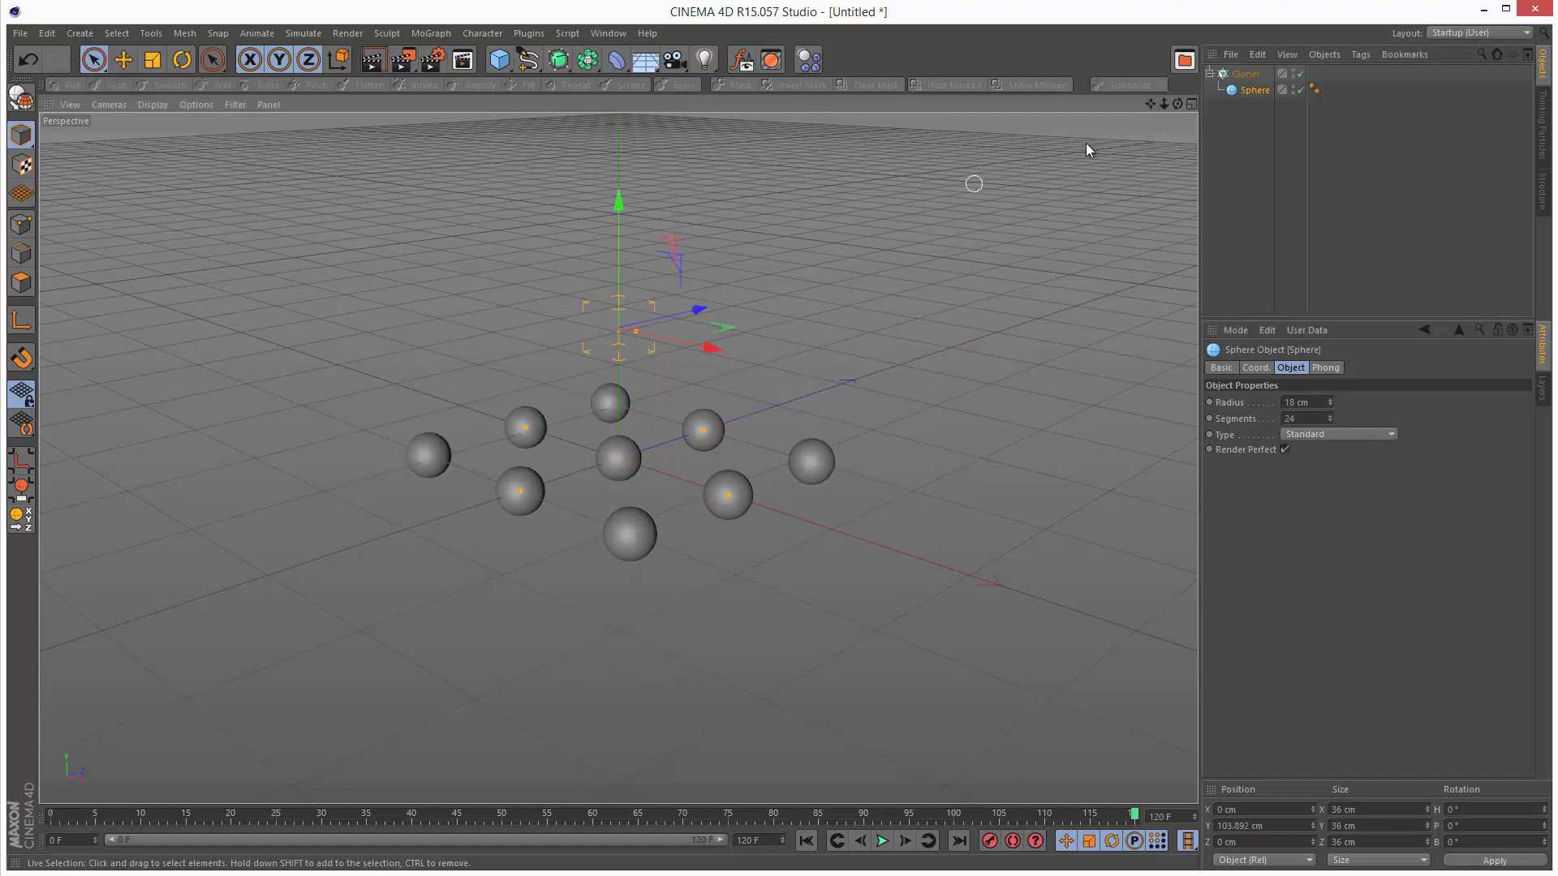
Step: Raise the Cloner to about 158 cm in Y and add a Floor object to the scene
left_click(1244, 74)
left_click_drag(619, 337, 617, 117)
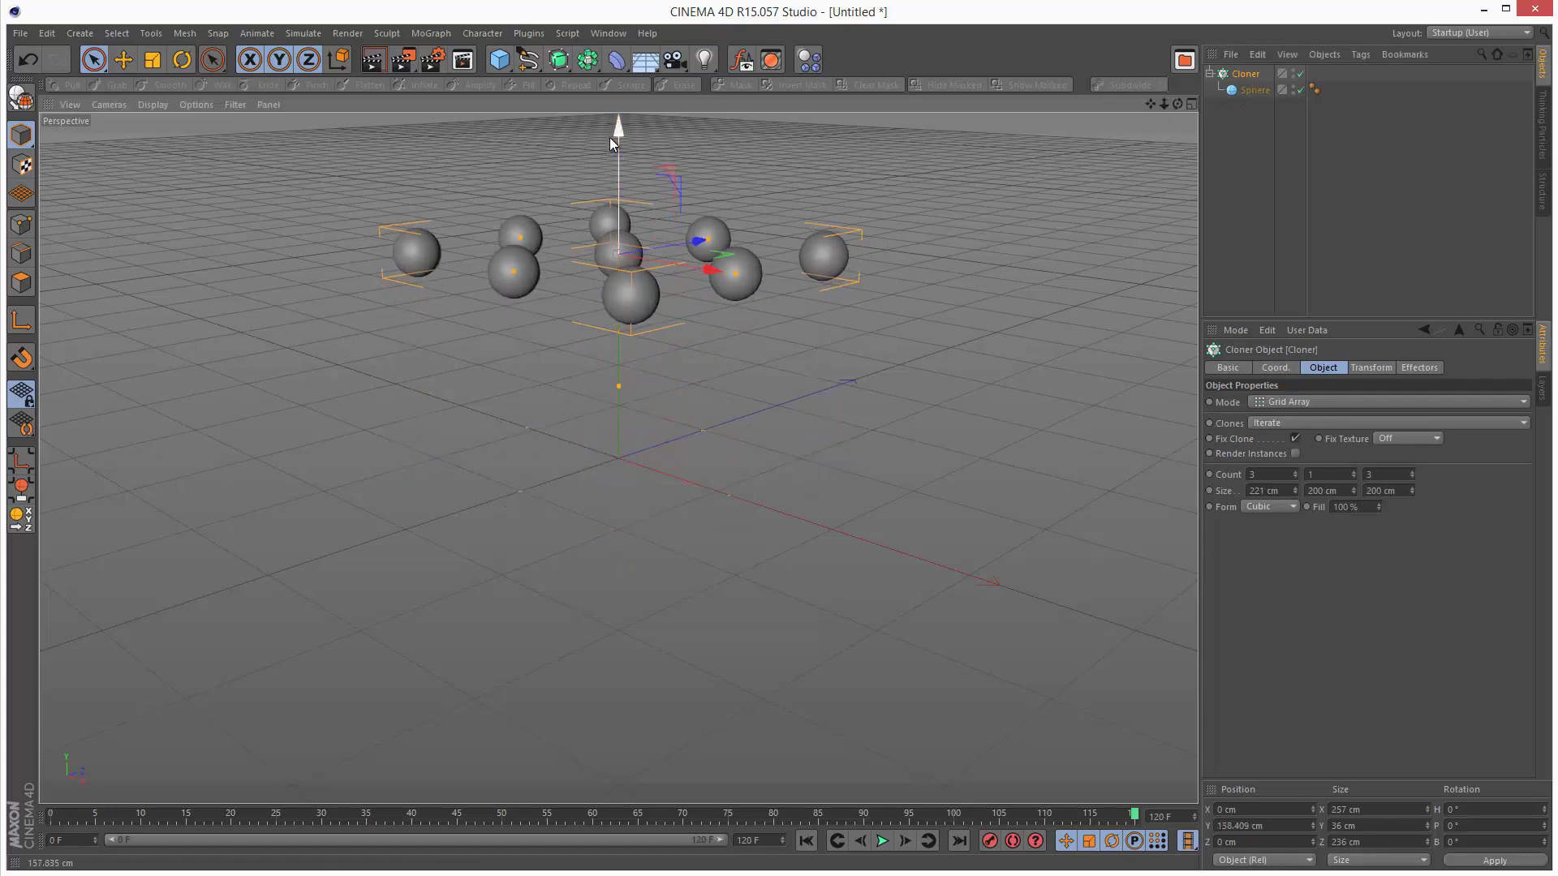
left_click(645, 59)
left_click(743, 83)
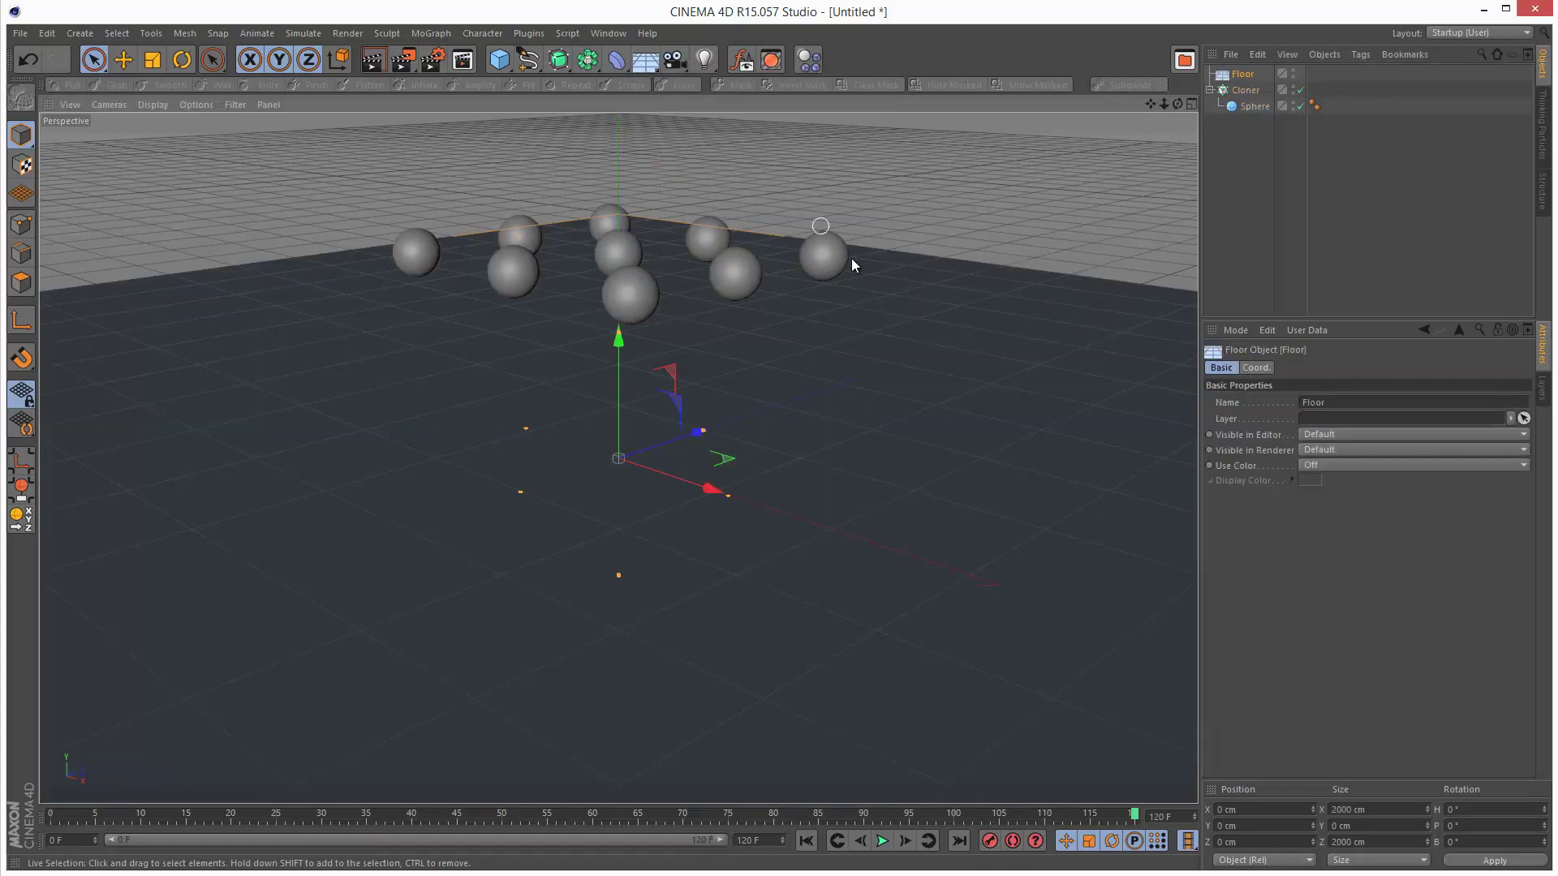
Step: Select the Floor and the Cloner together and apply the Rigid Body simulation tag to them
left_click(1210, 90)
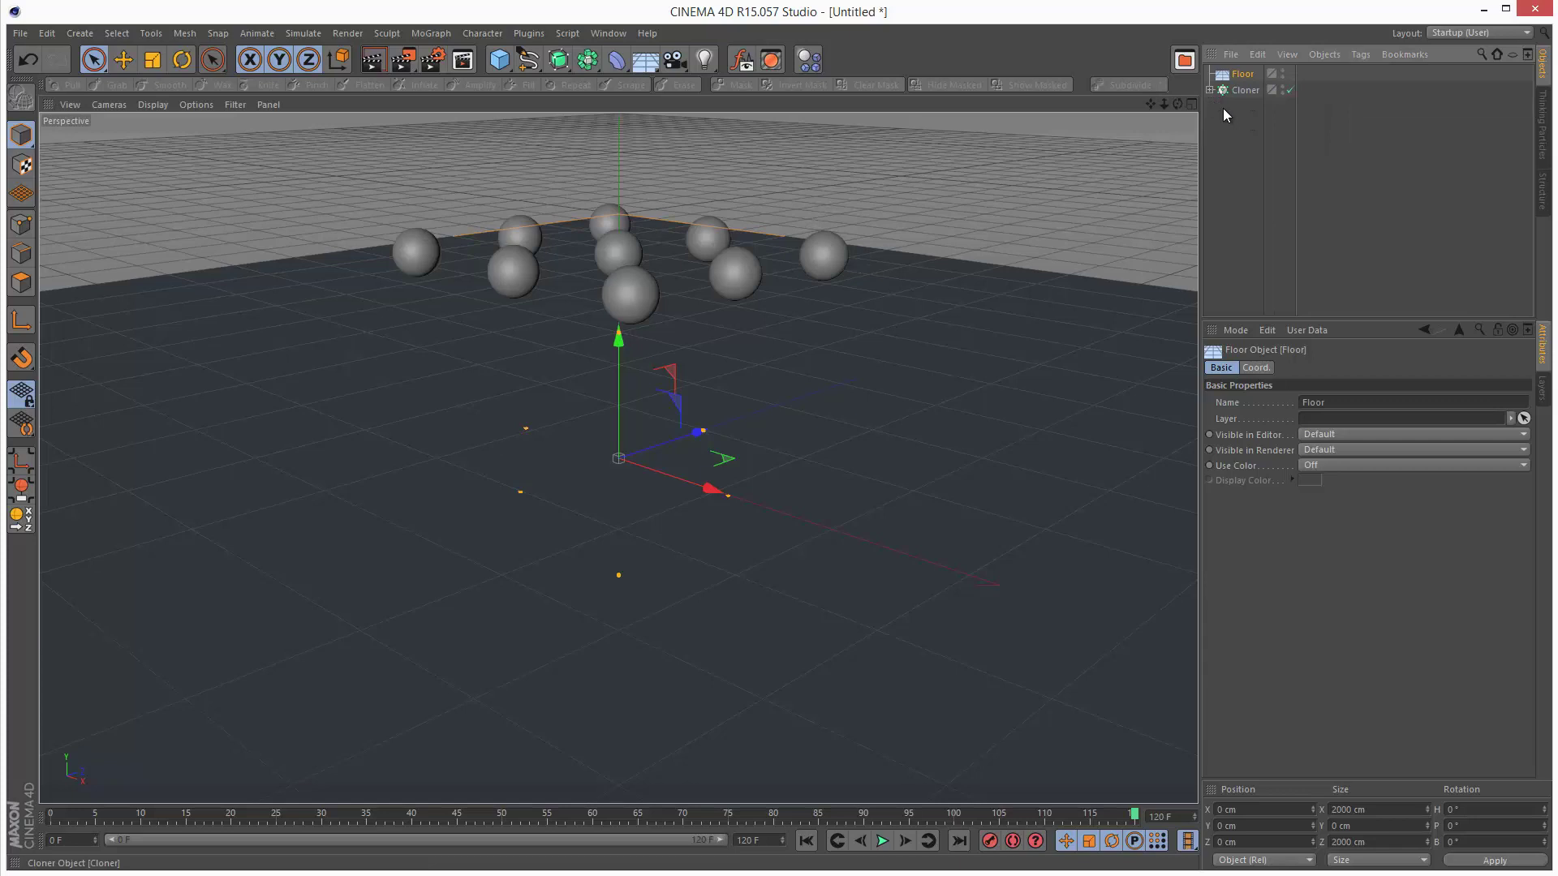
left_click(1223, 108)
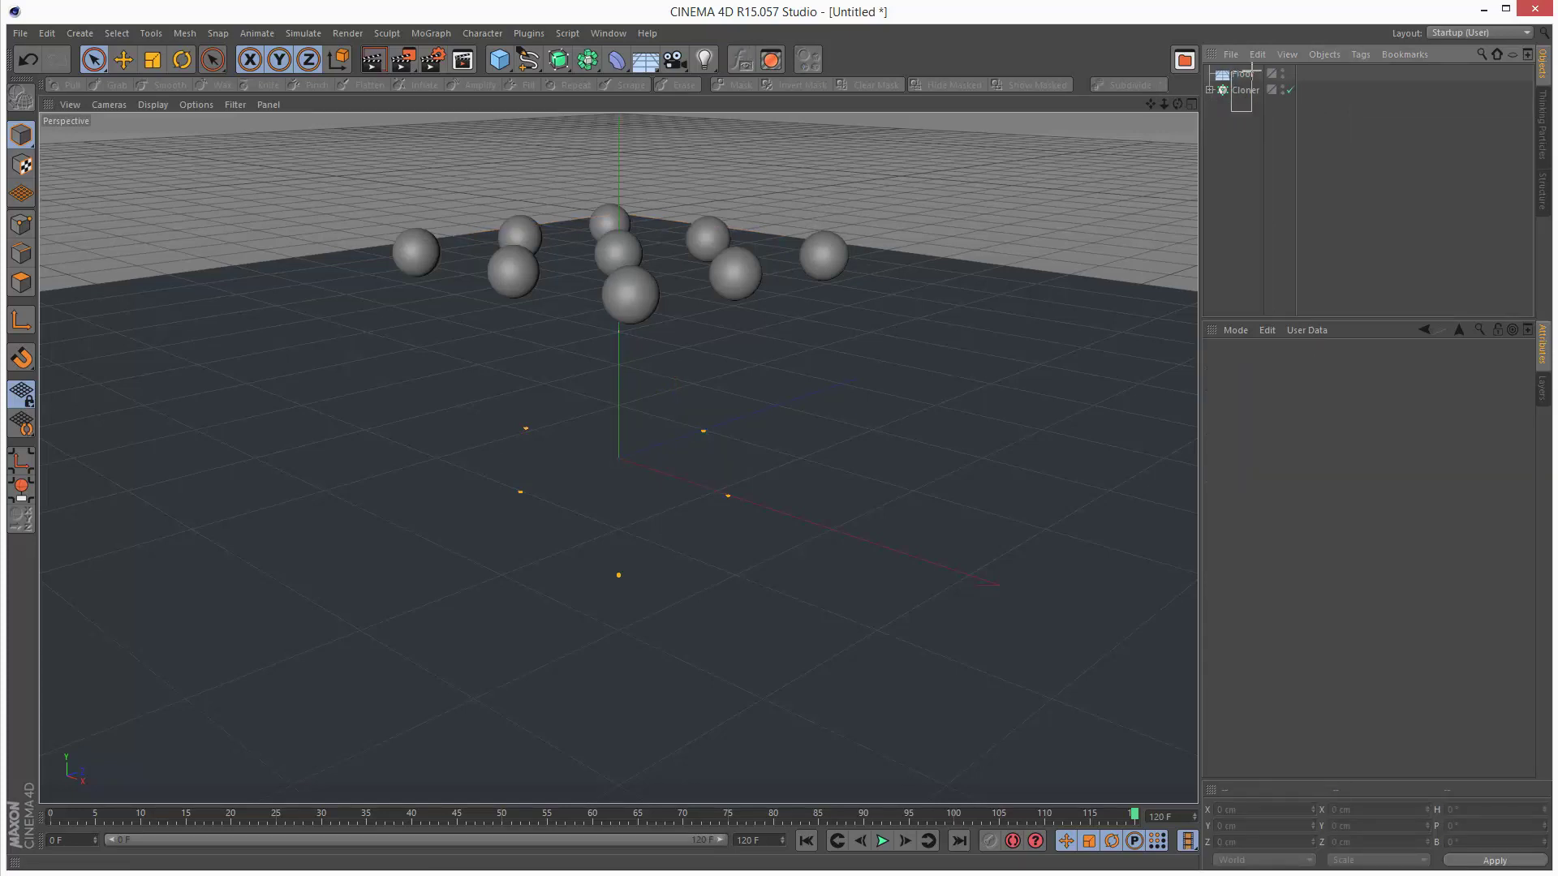
left_click_drag(1252, 110, 1252, 111)
left_click(1360, 54)
mouse_move(1428, 211)
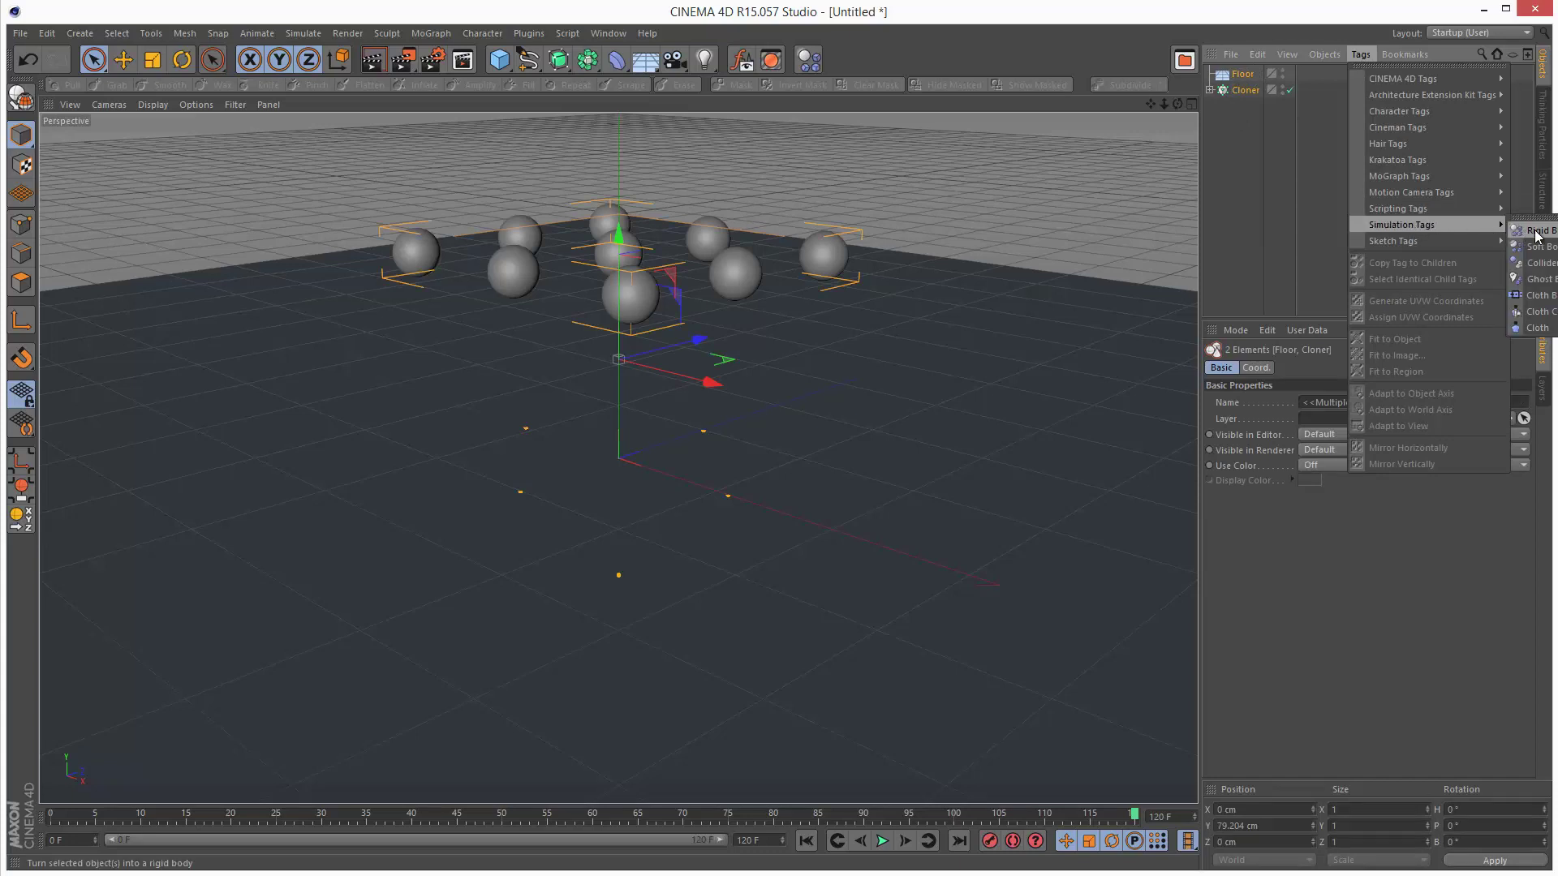
left_click(1536, 233)
left_click(967, 426)
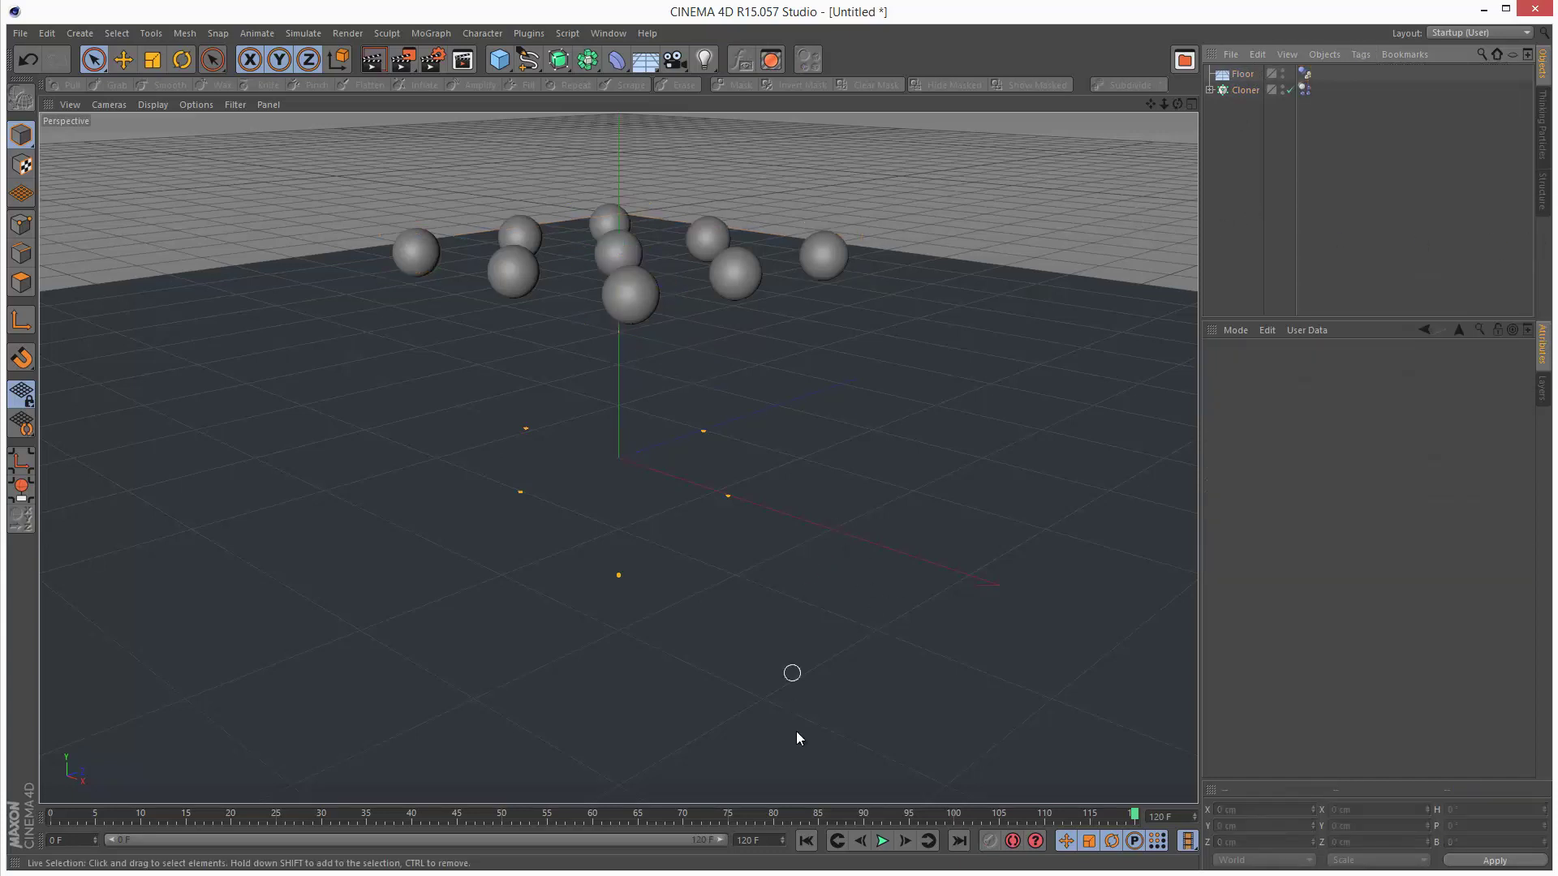
Step: In the Cloner's dynamics tag, set Inherit Tag to Apply Tag to Children and Individual Elements to All
left_click(1304, 89)
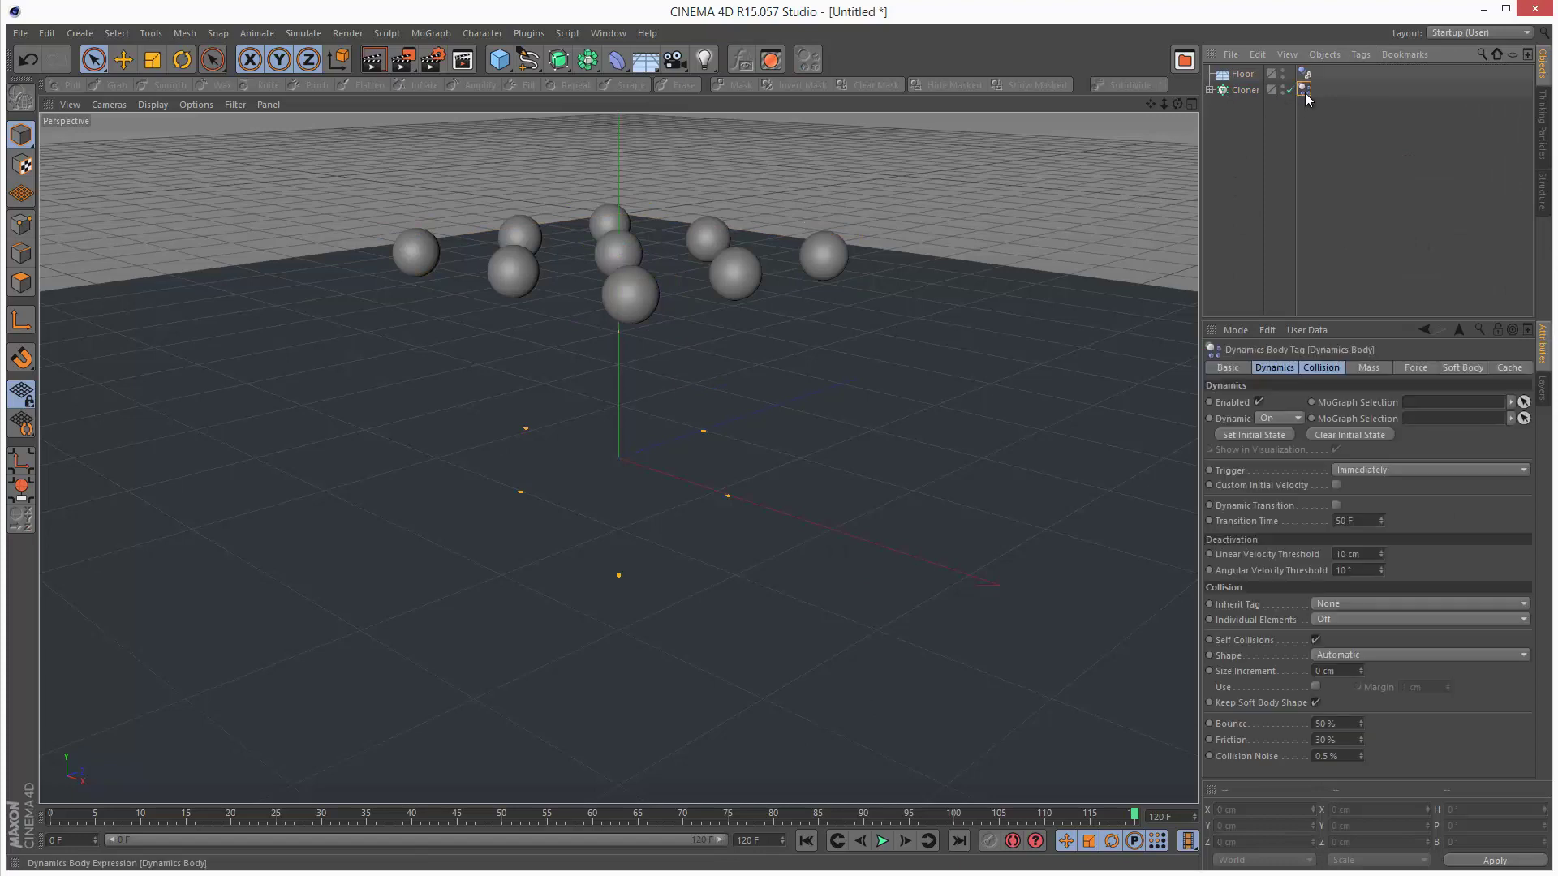
left_click(1356, 604)
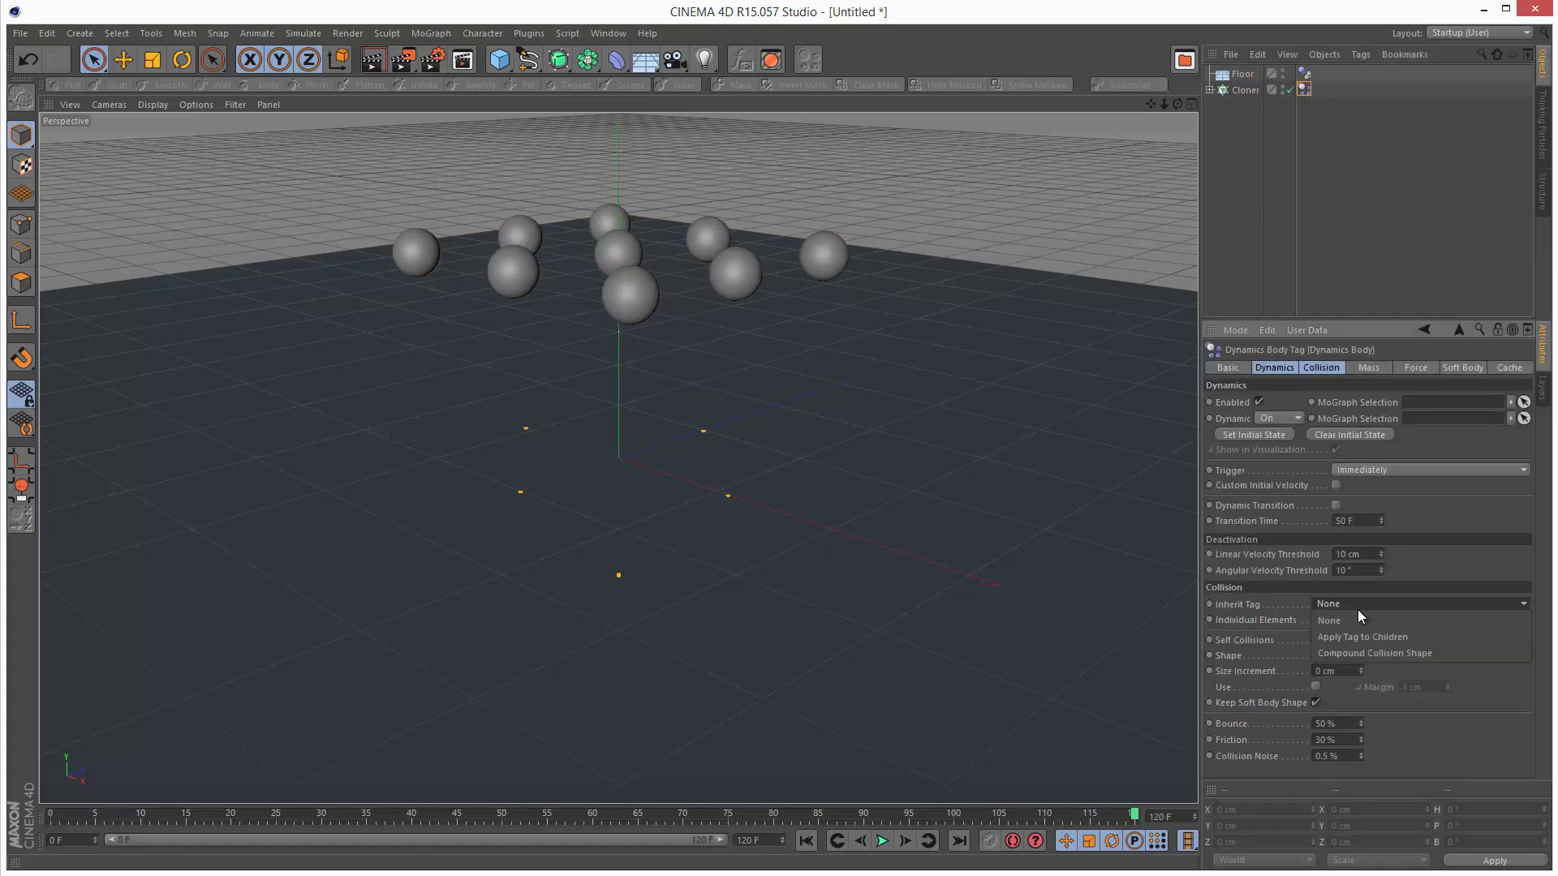
left_click(1405, 637)
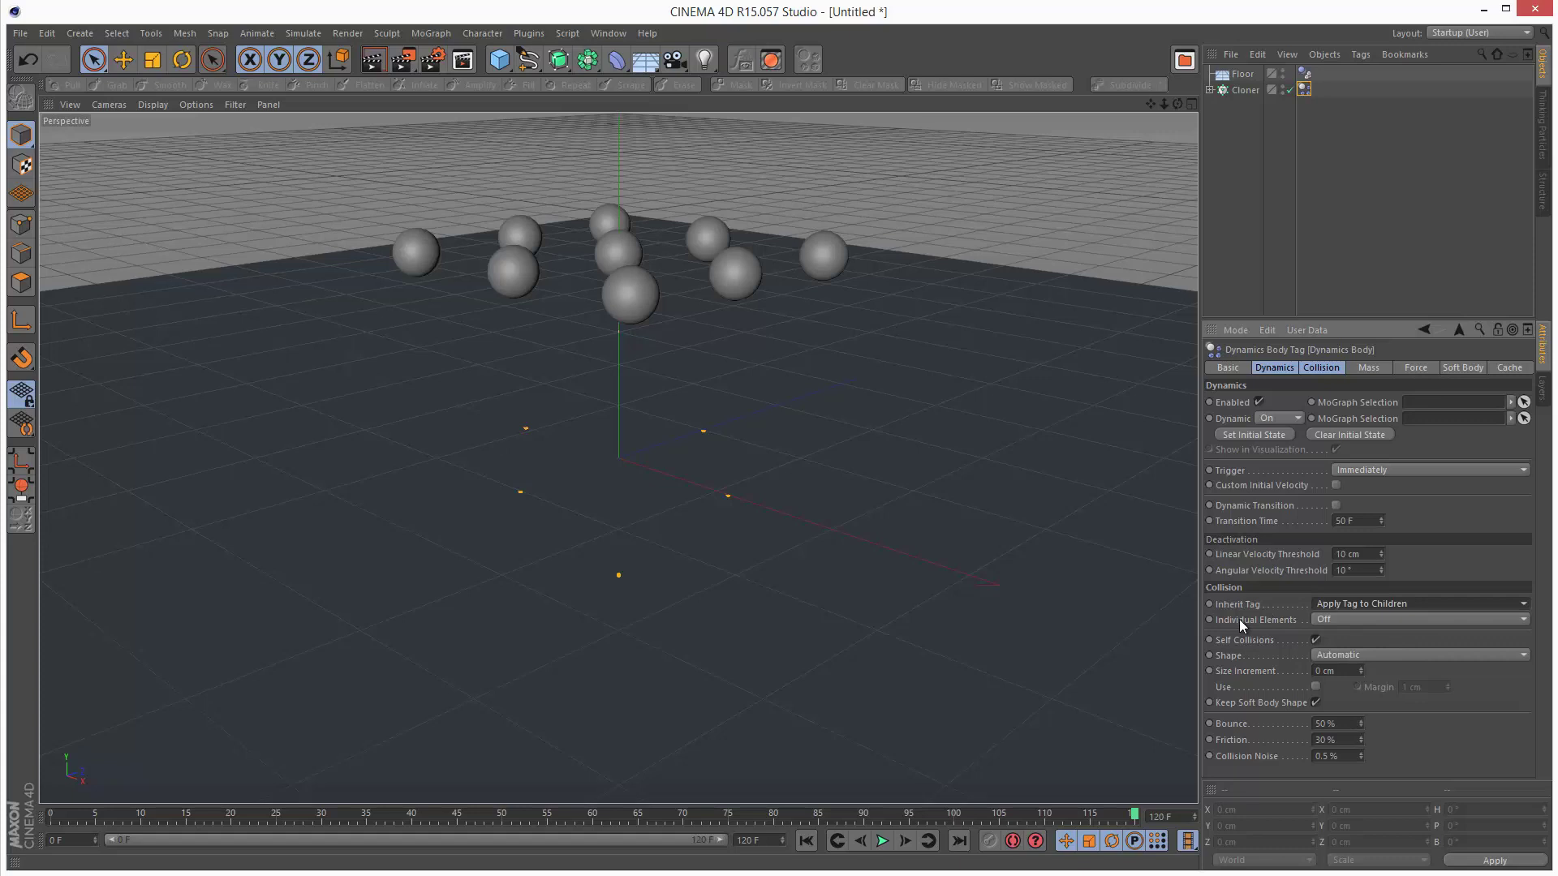
left_click(1345, 622)
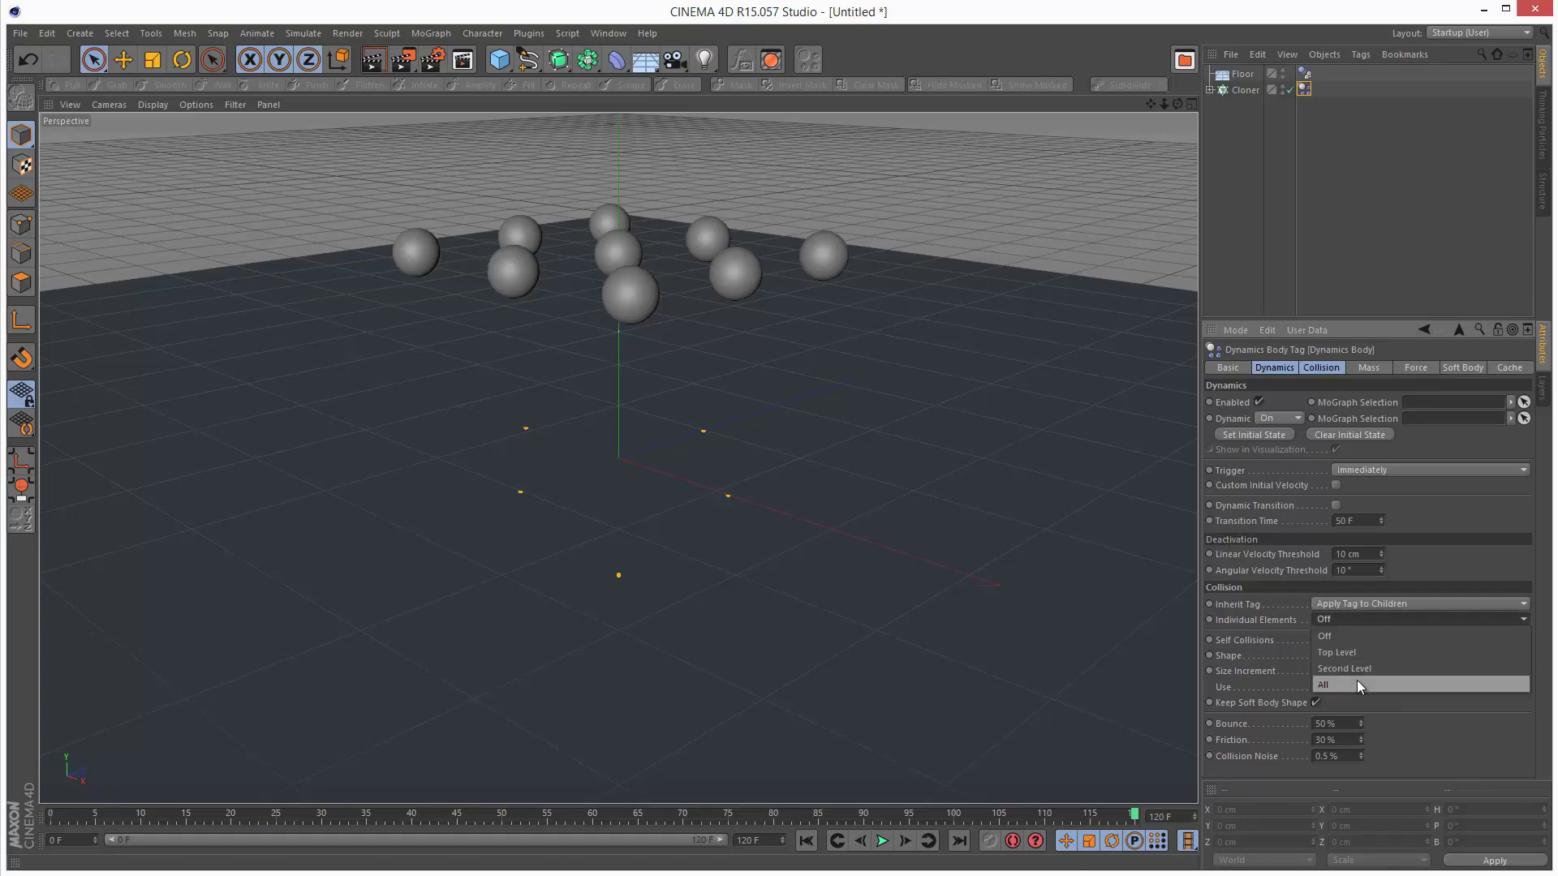
left_click(1357, 680)
Step: Play the simulation to check how the spheres fall onto the floor, and return to the first frame
left_click(883, 841)
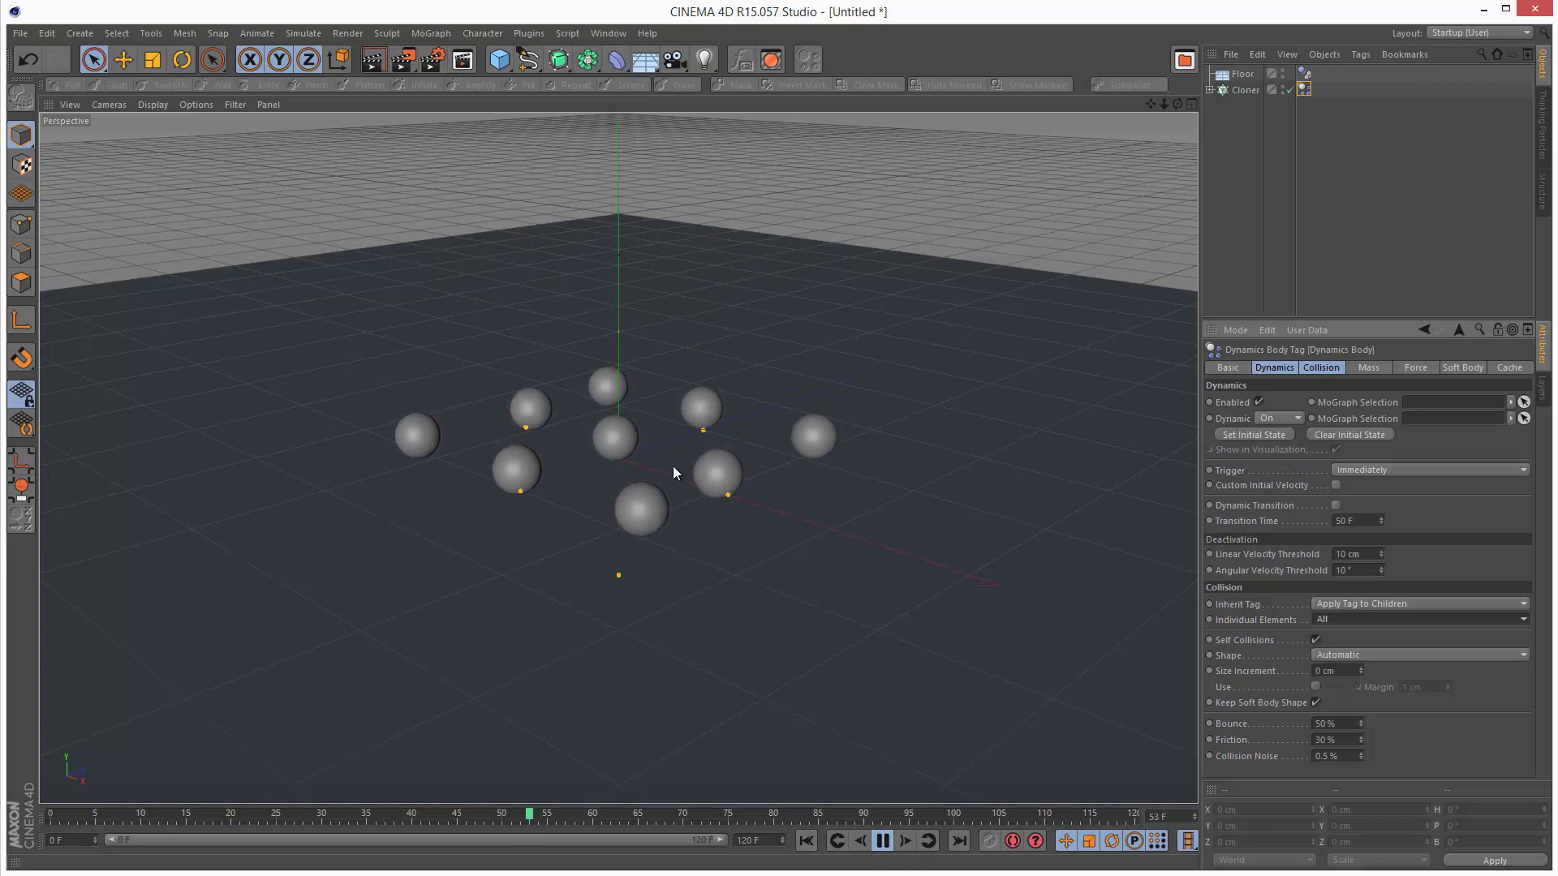
left_click(883, 840)
left_click(806, 840)
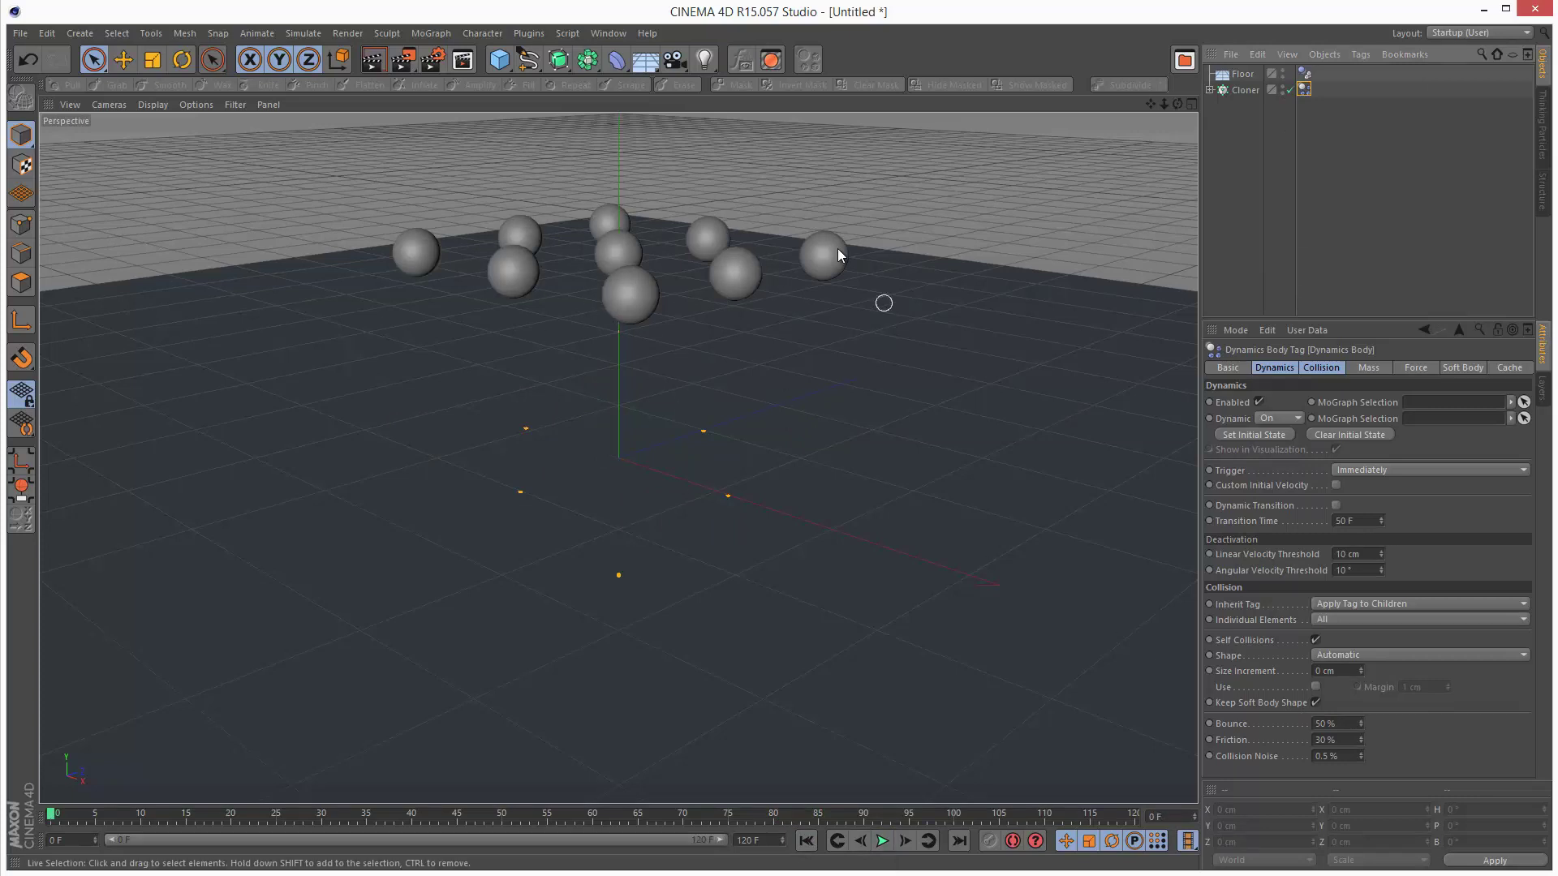
Step: Set the Cloner tag's Bounce to 90% and play the simulation, returning to the first frame
left_click(1323, 724)
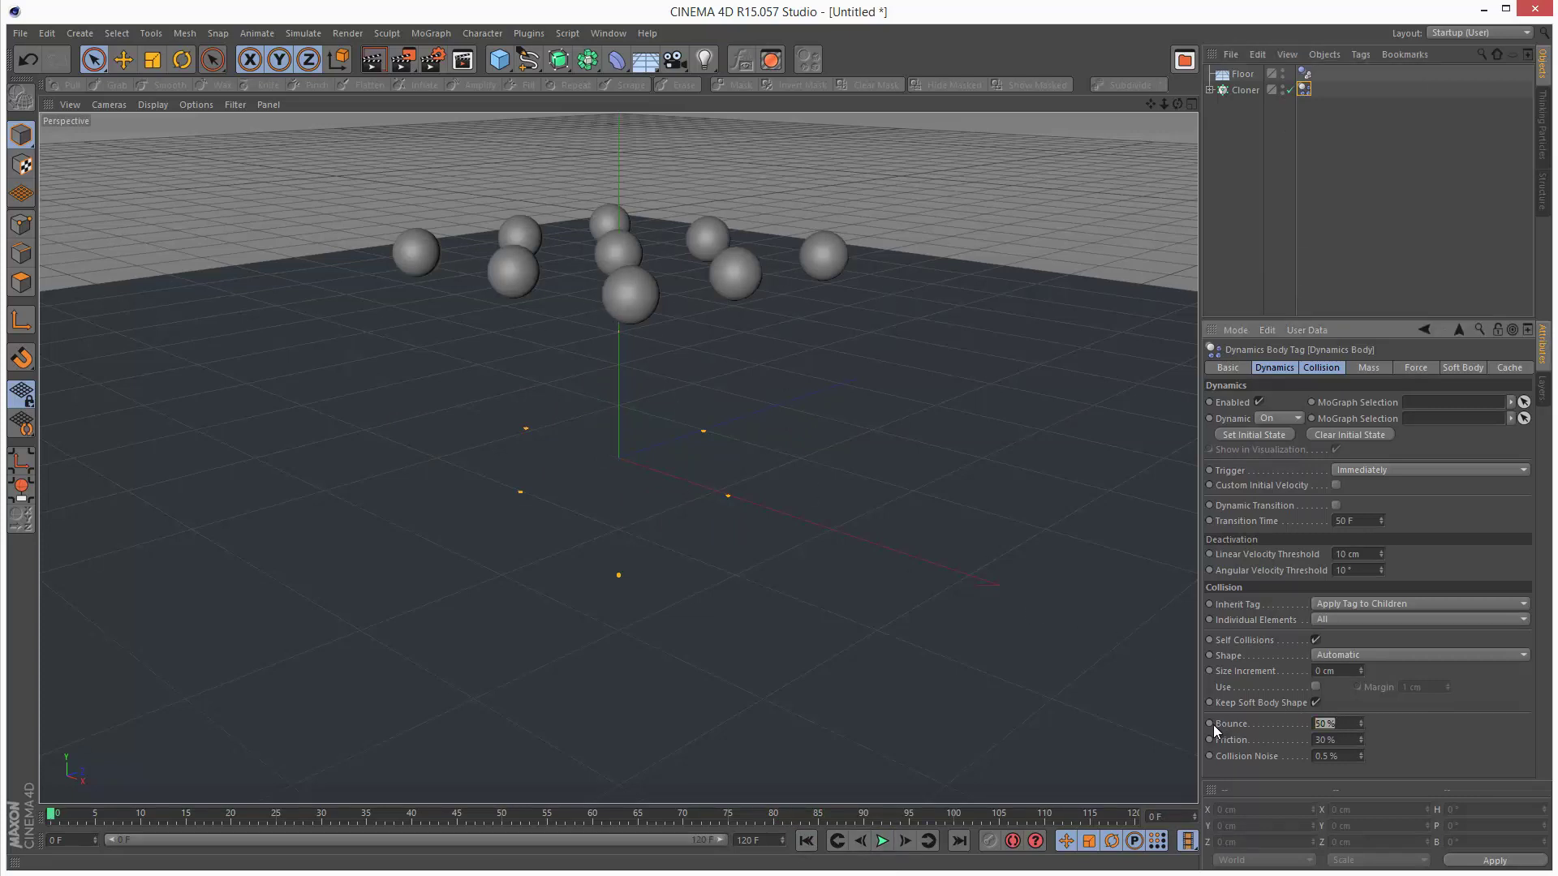
type("90")
key("Return")
left_click(882, 841)
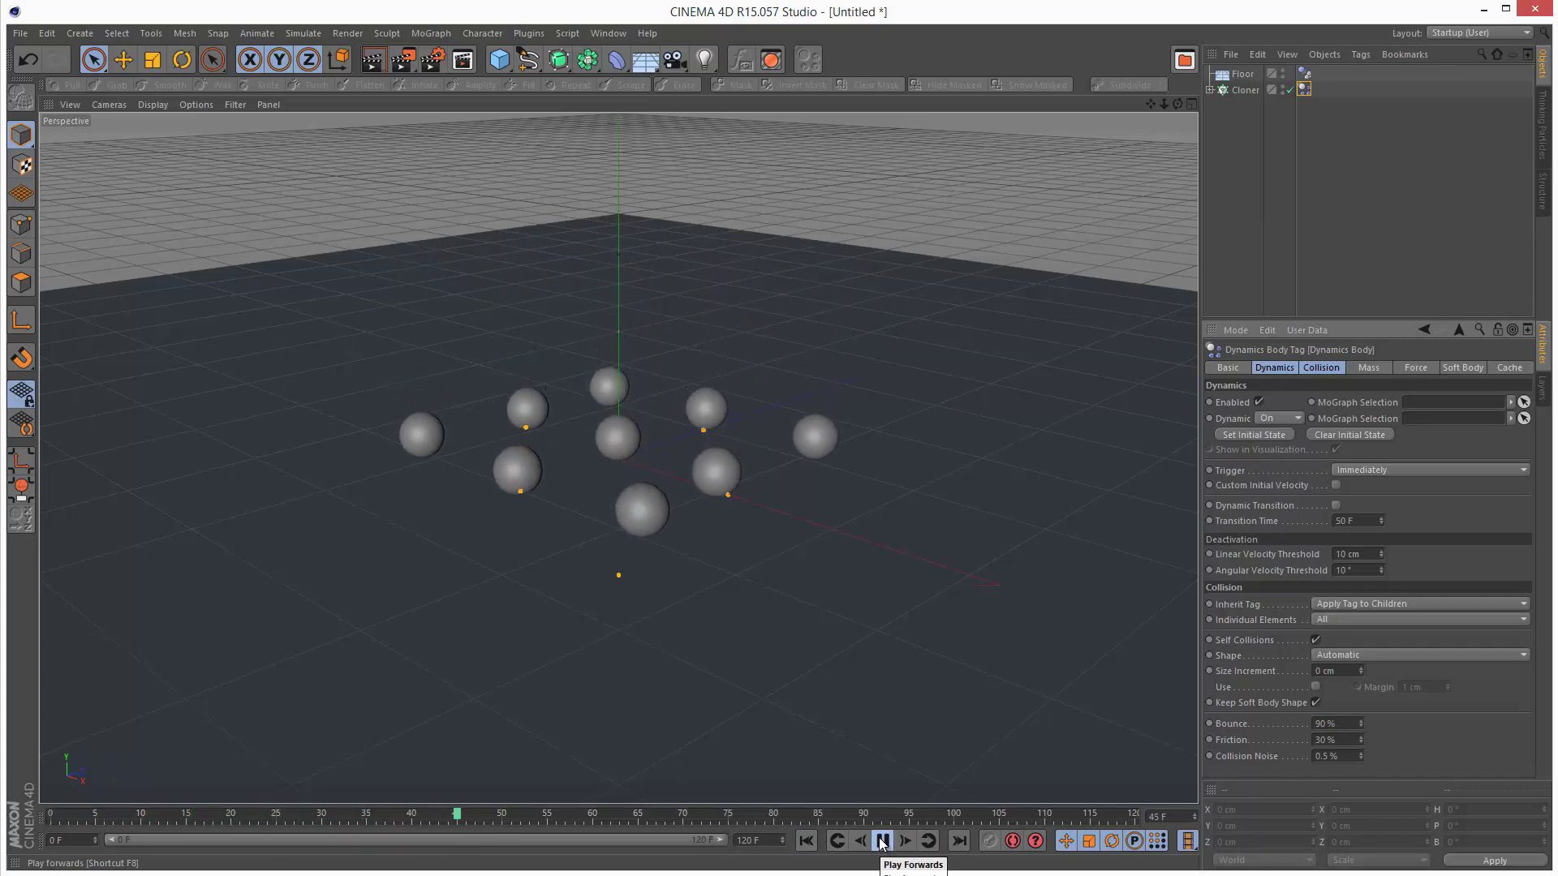
left_click(883, 841)
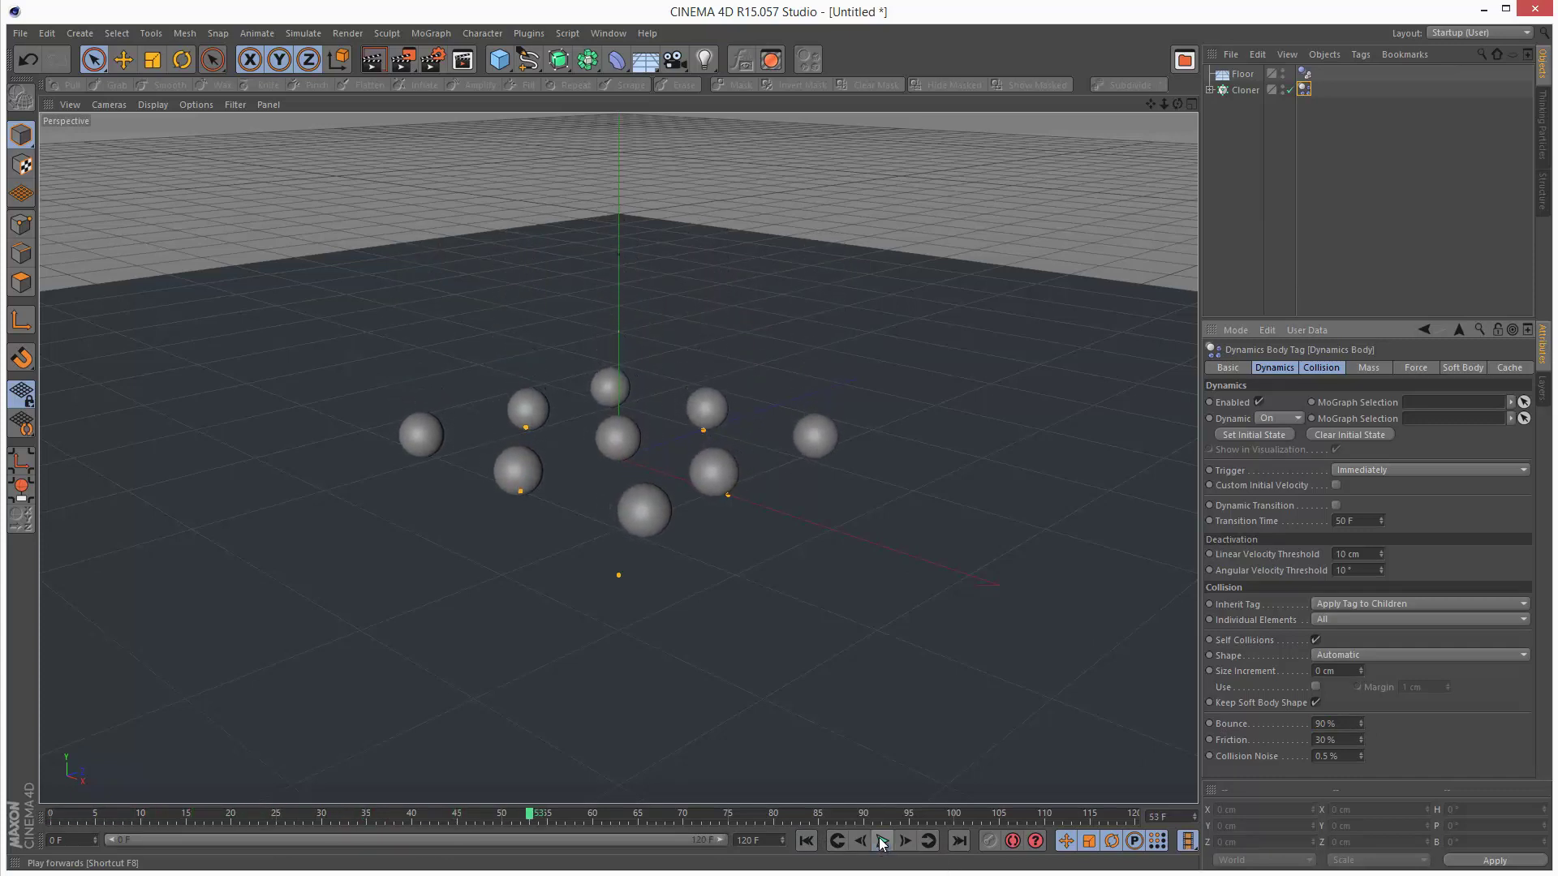
left_click(806, 841)
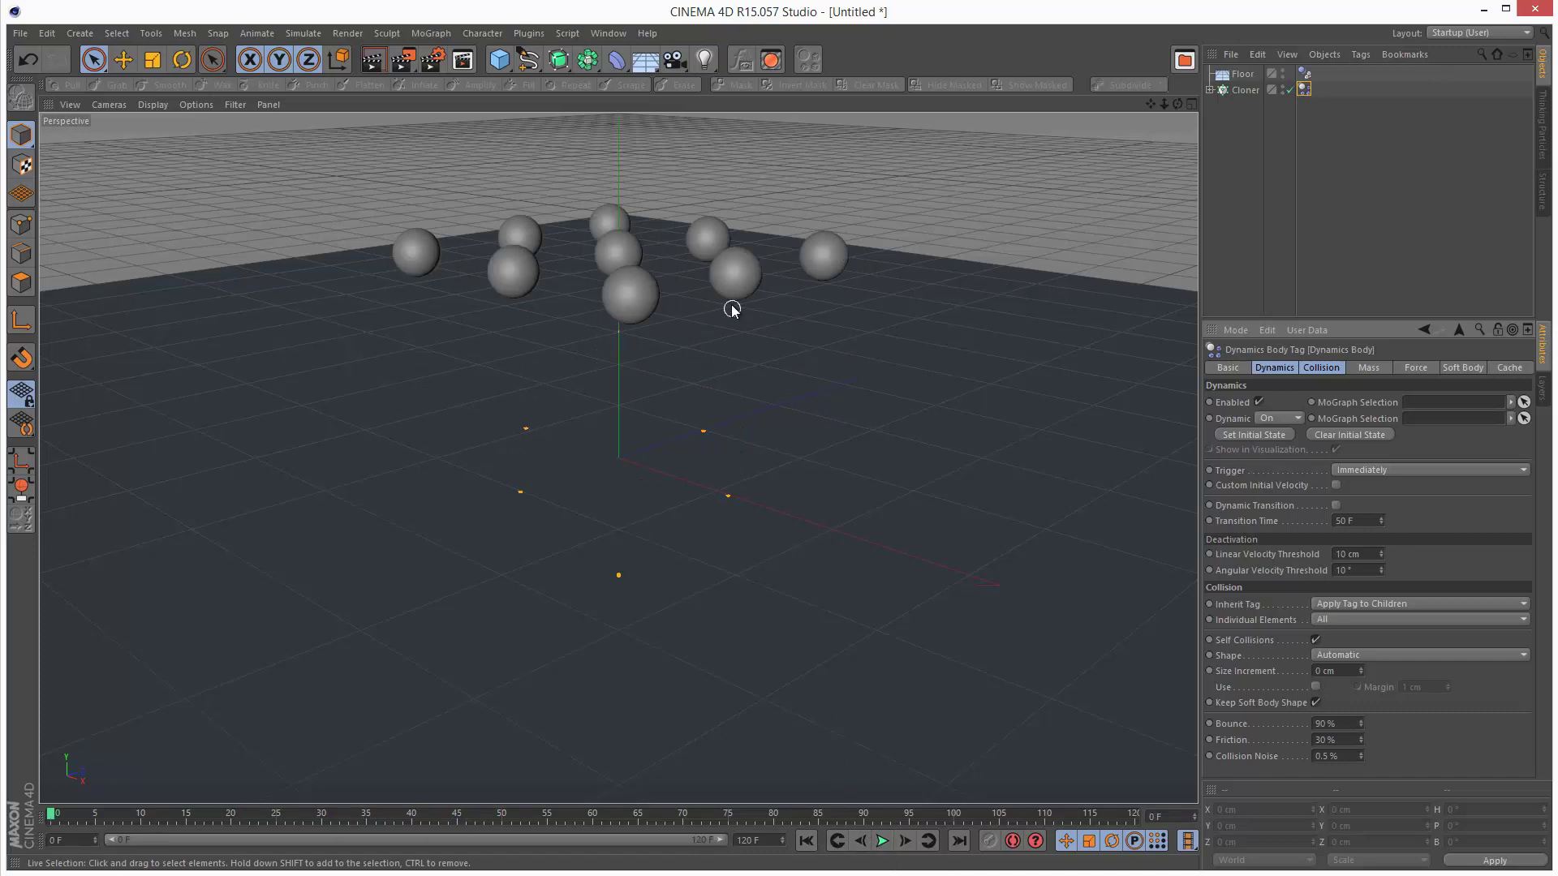
Step: Set the Cloner tag's Collision Noise to 0% and play the simulation from the first frame
left_click(880, 842)
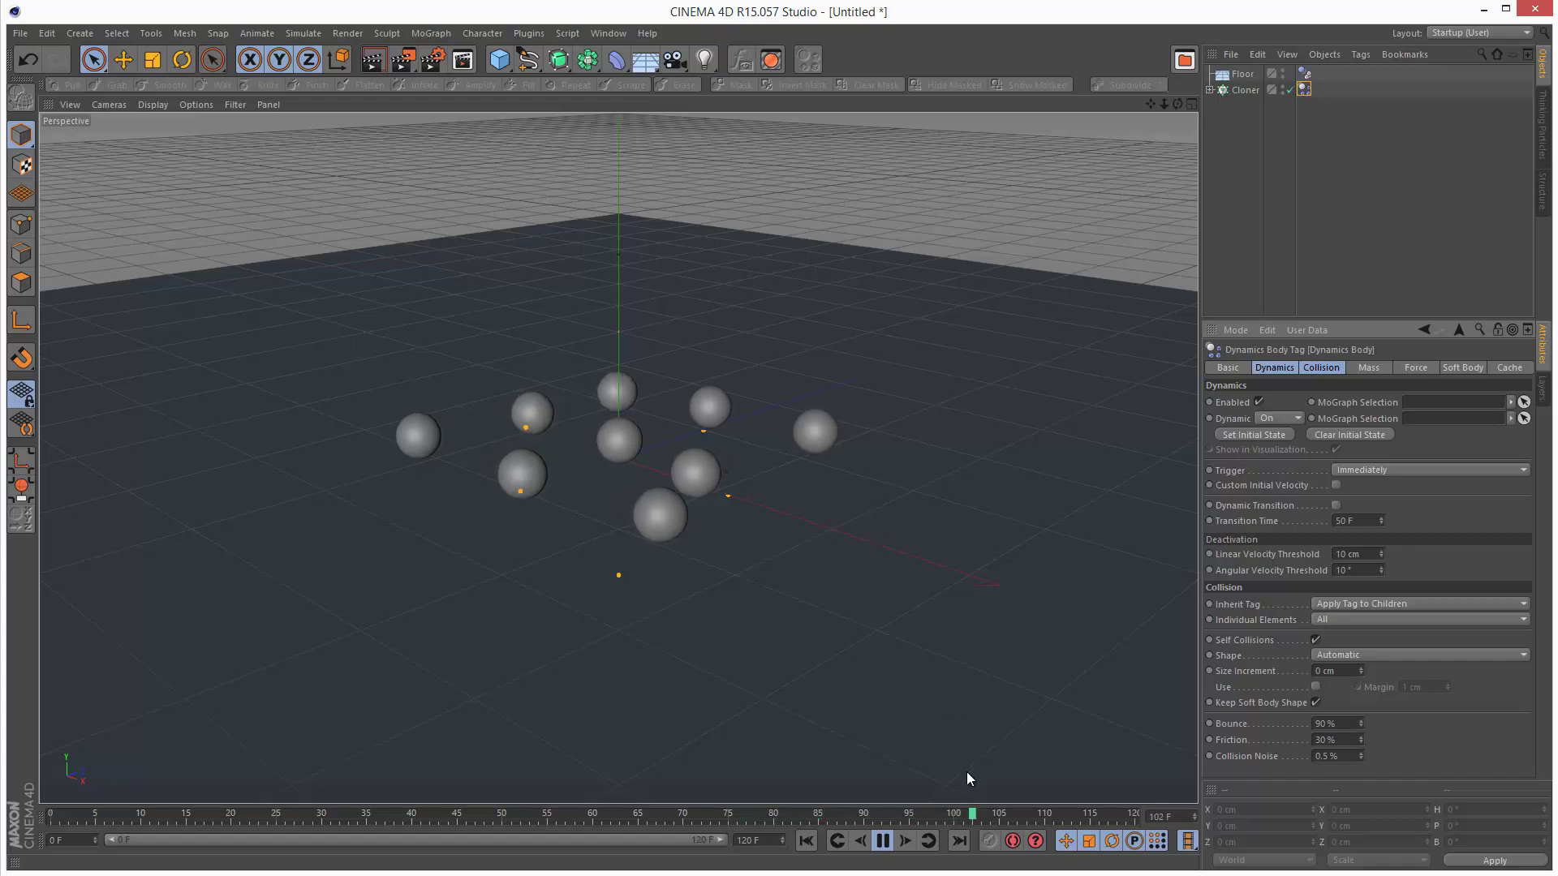
left_click(884, 841)
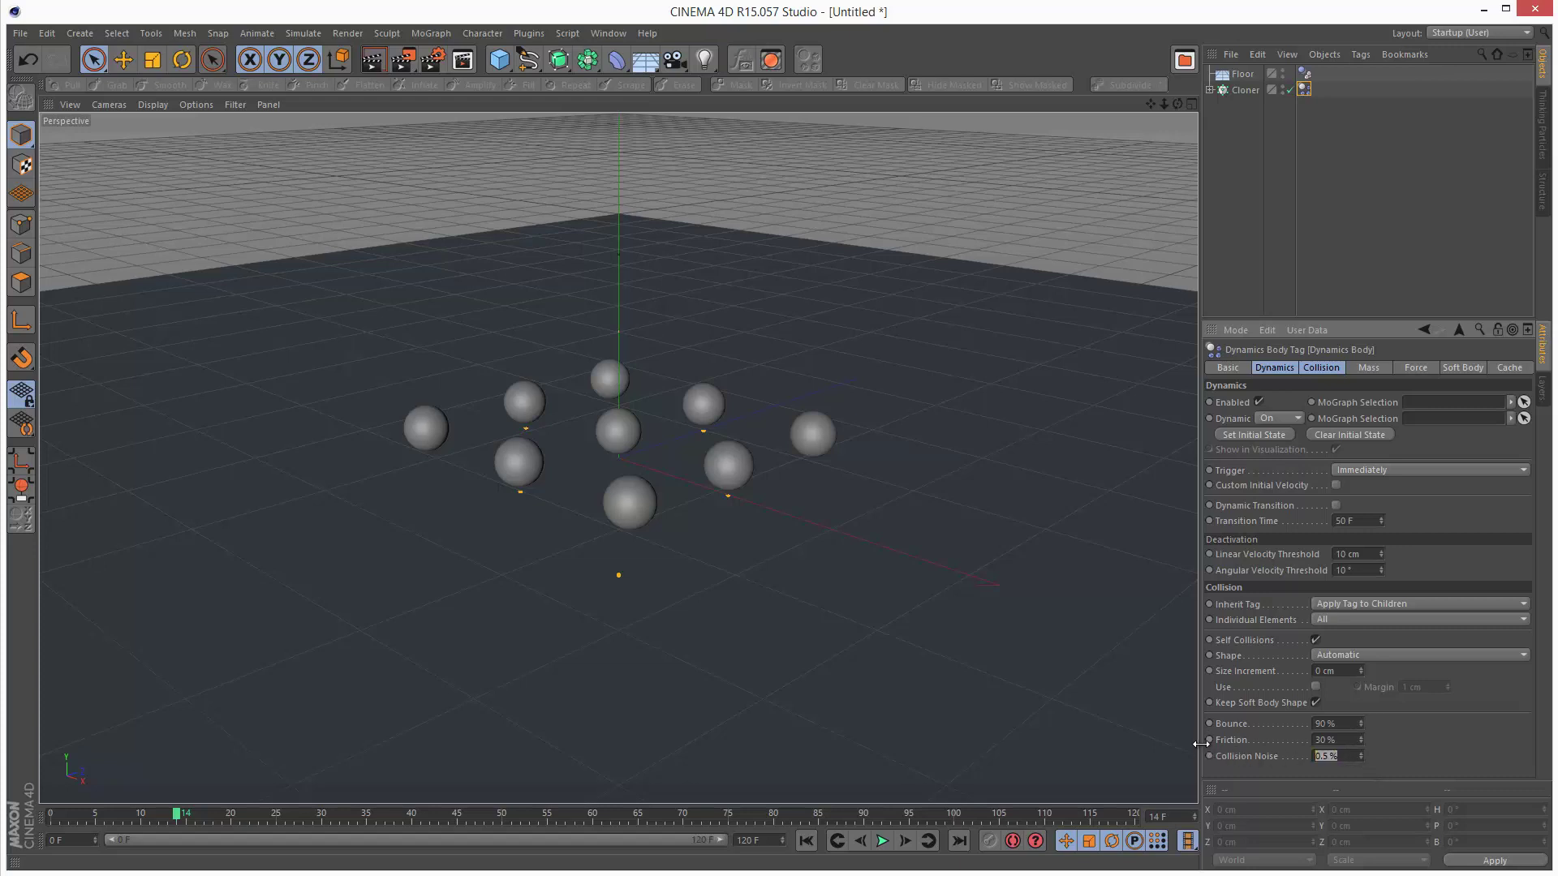
left_click(806, 841)
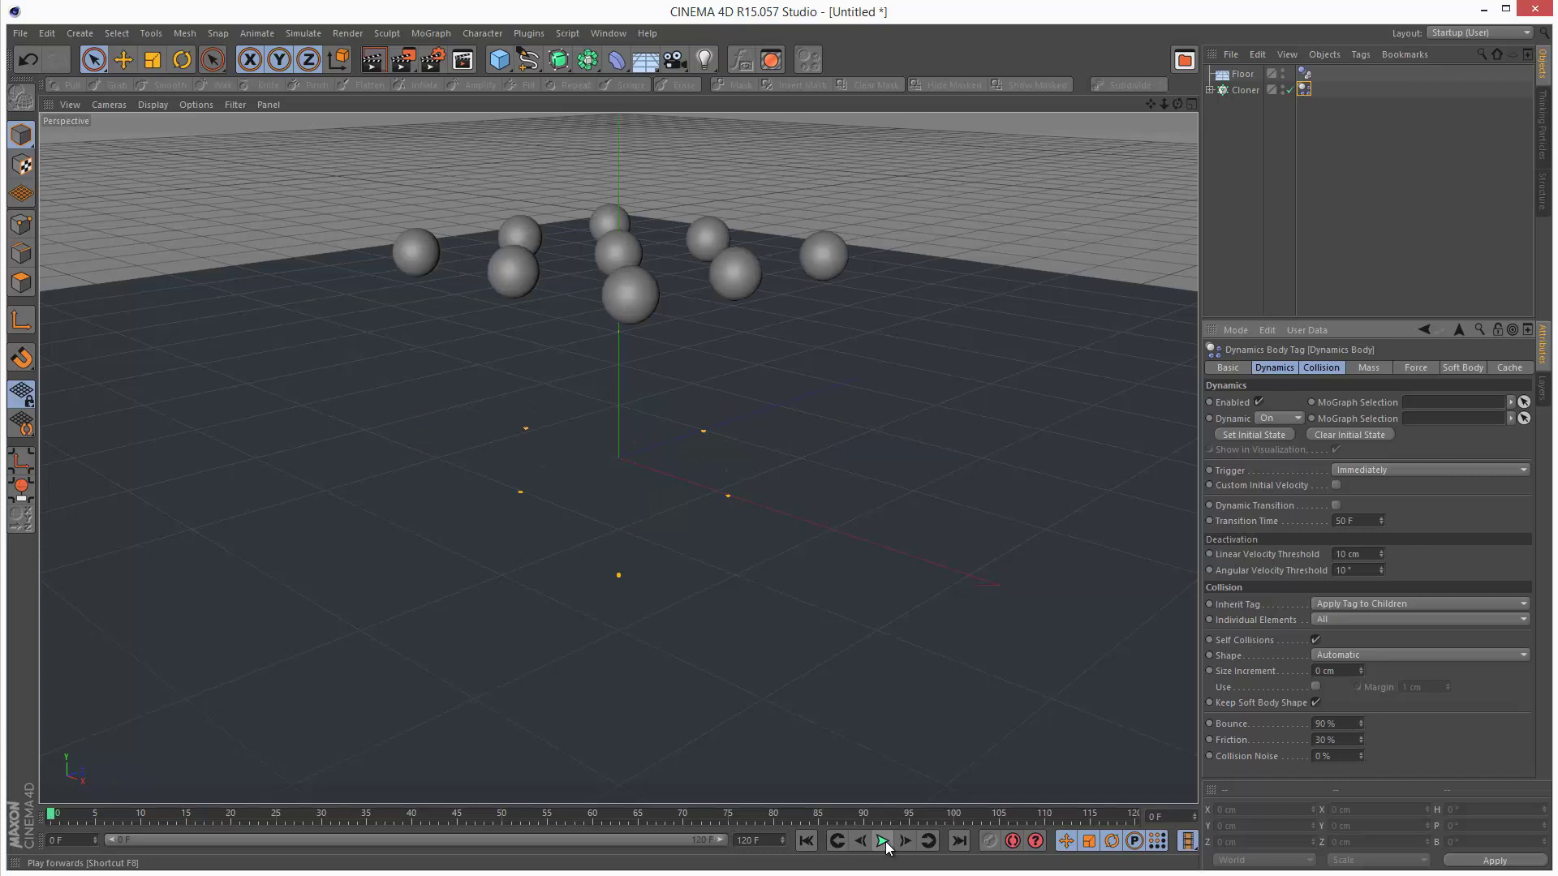
left_click(883, 841)
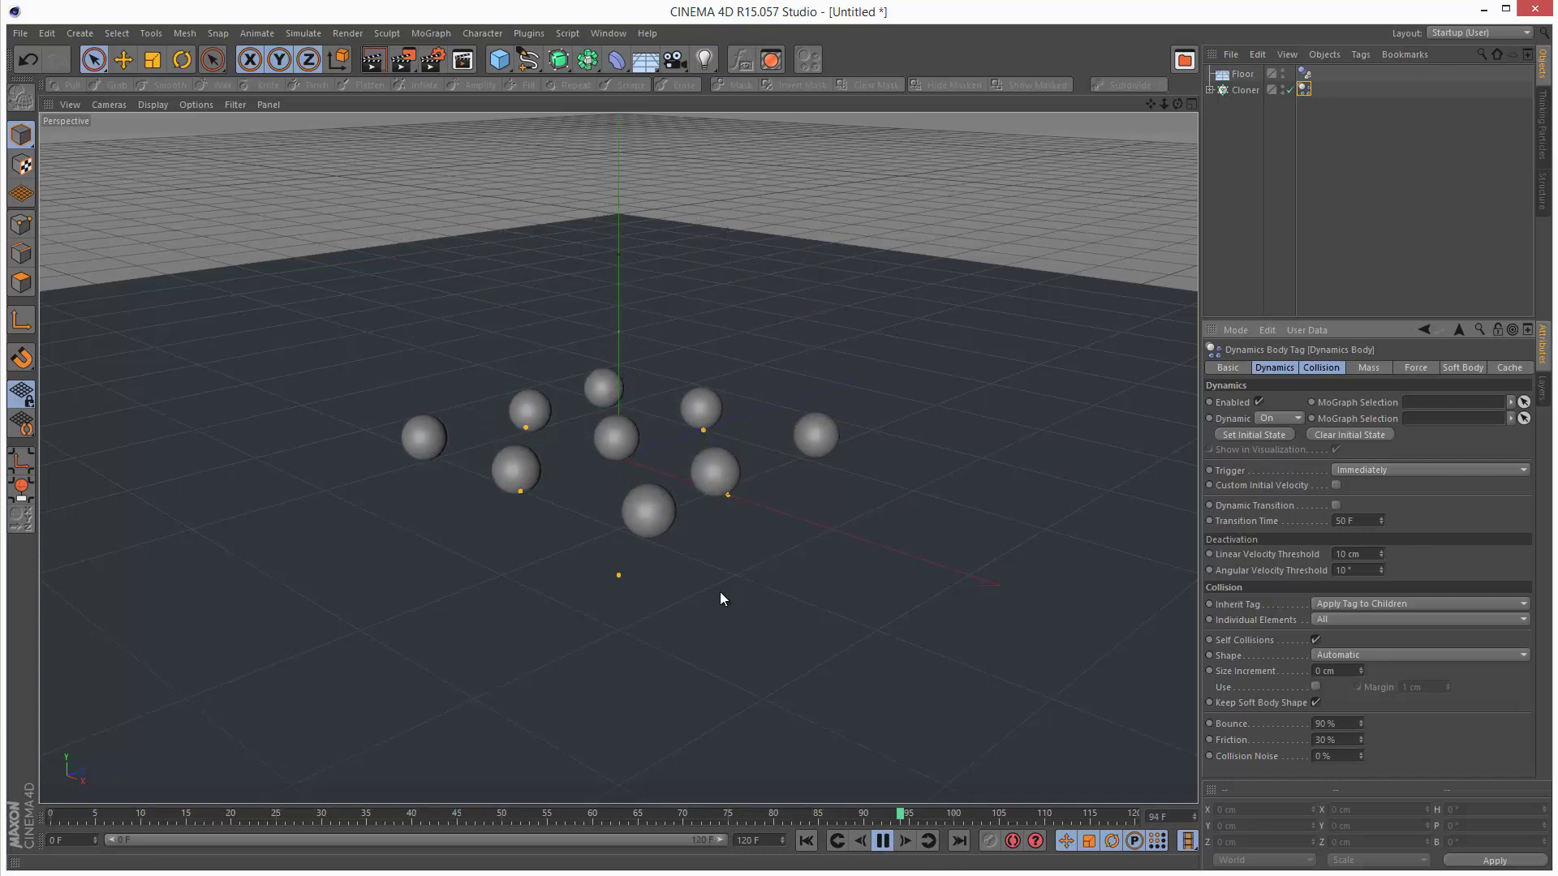
left_click(885, 841)
Step: Examine the bouncing spheres in the Front view by playing the simulation from the first frame
middle_click(795, 573)
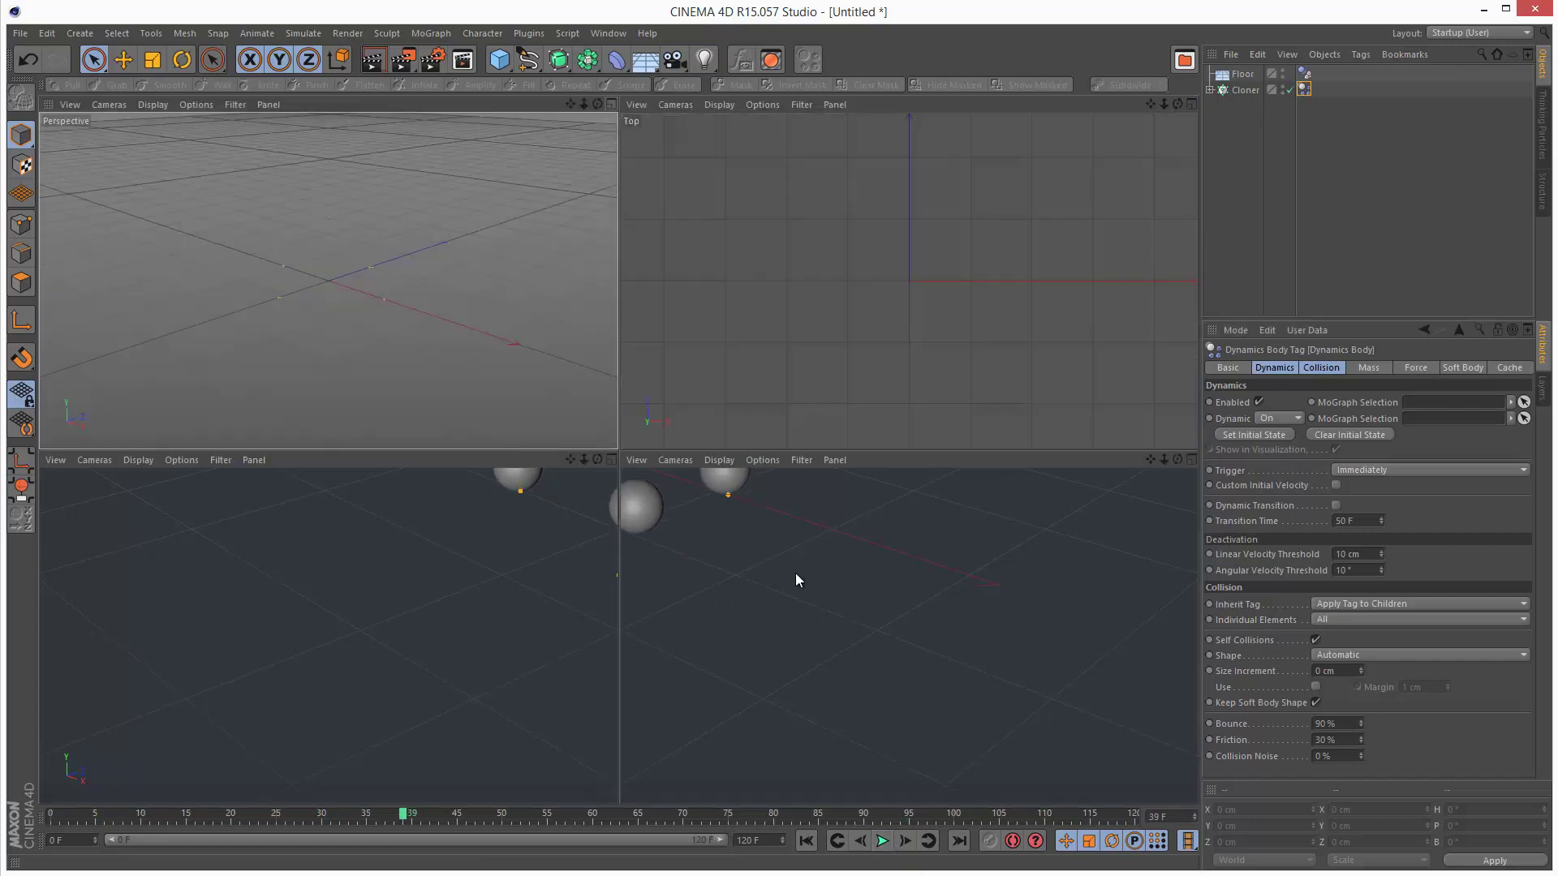
left_click(1191, 460)
scroll(815, 495, "up", 8)
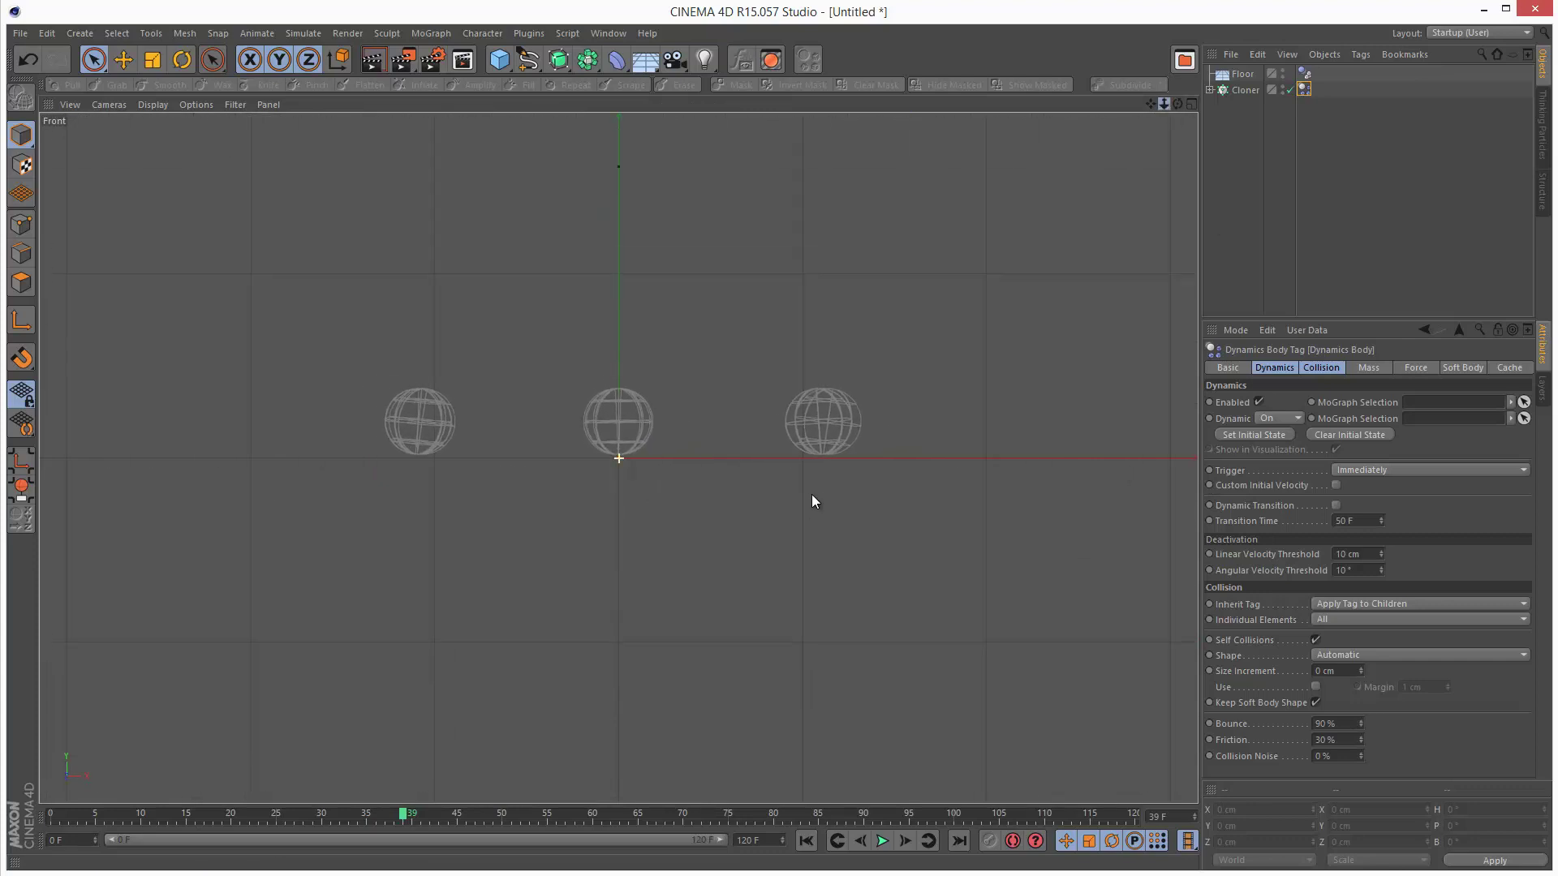
middle_click_drag(808, 536, 835, 740, "alt")
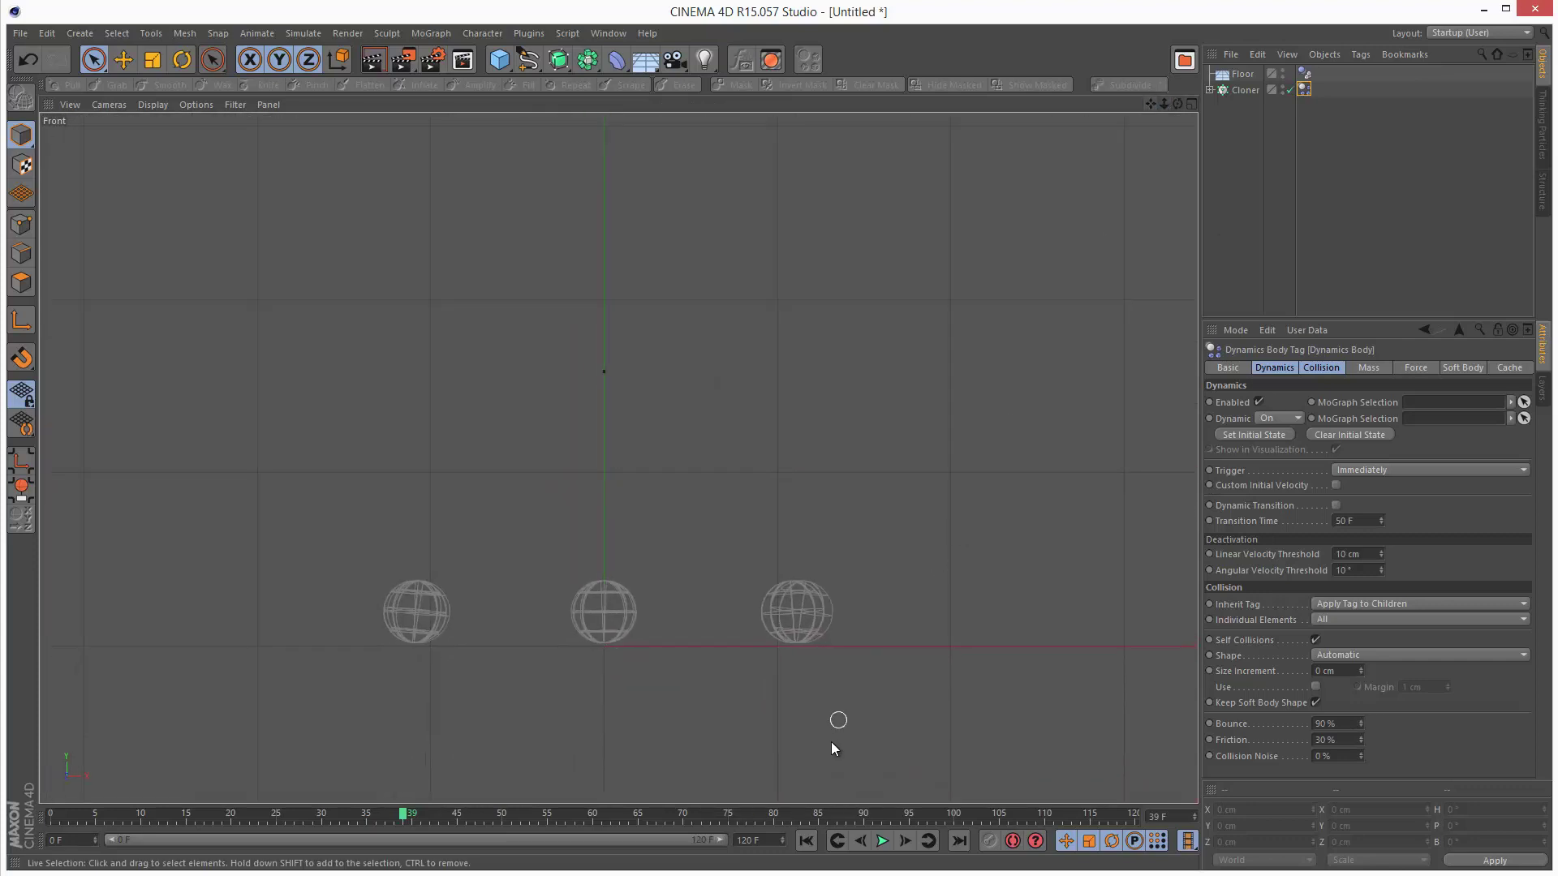
left_click(806, 841)
left_click(883, 841)
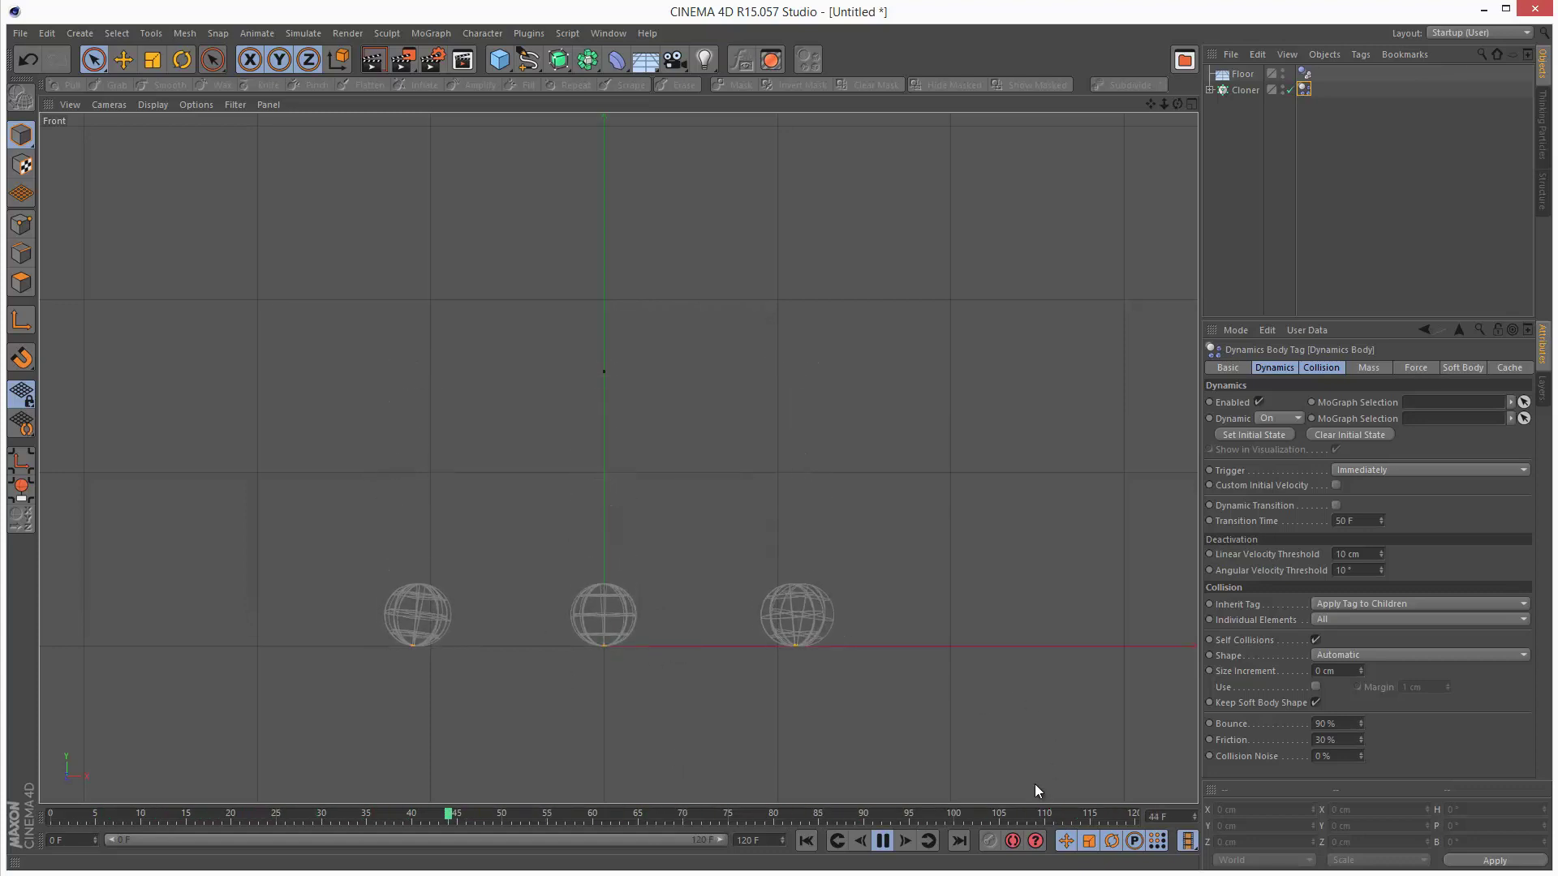
left_click(884, 842)
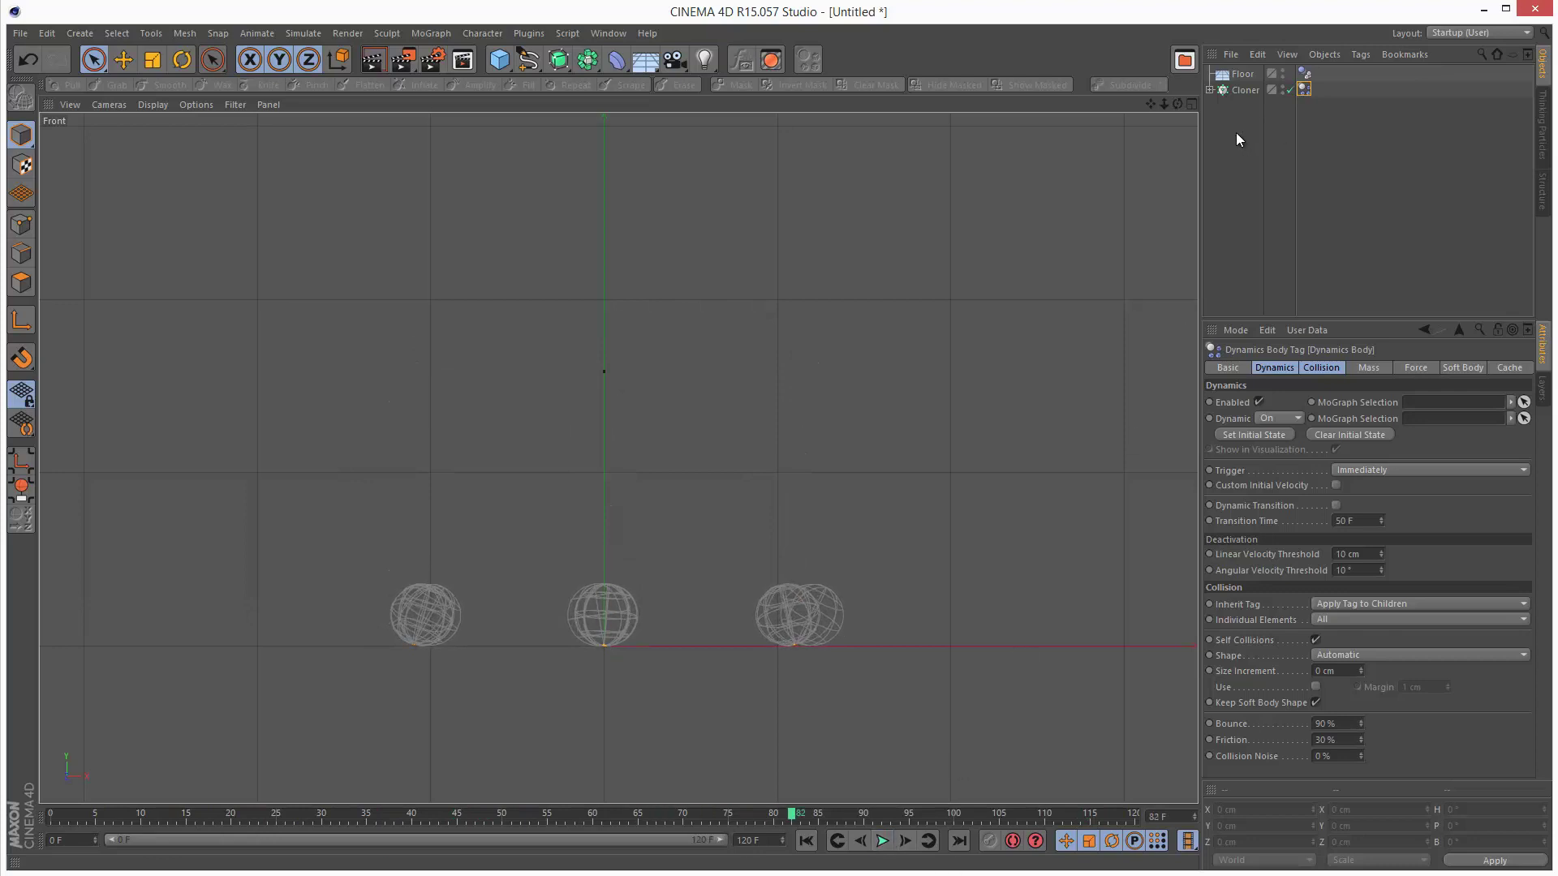
Step: Set the Cloner tag's Collision Noise to 0.5% and return to the full-size Perspective view
left_click(1326, 756)
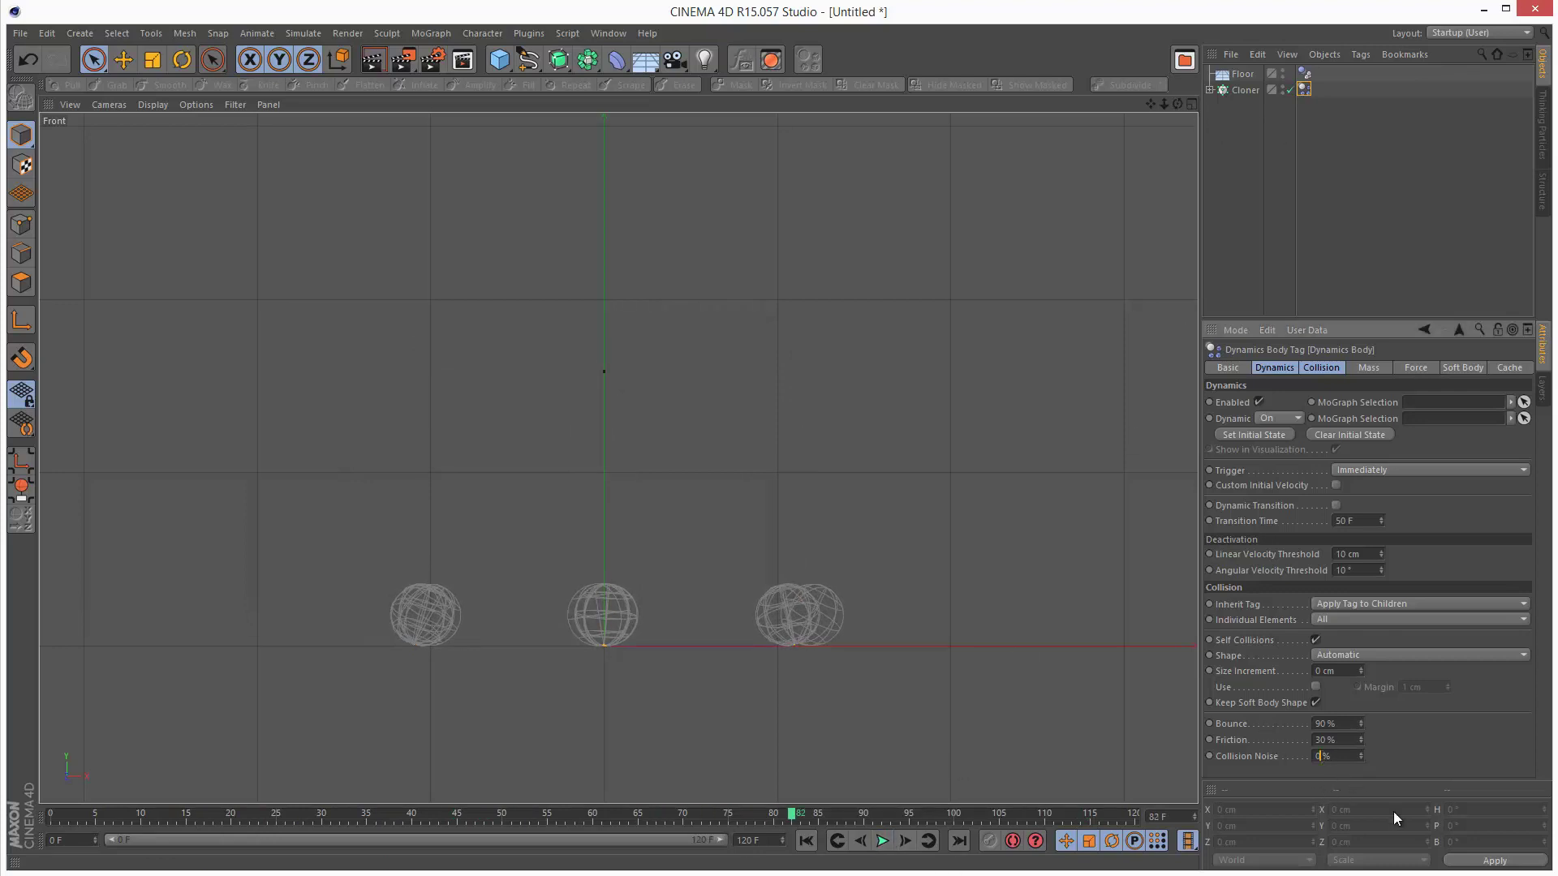
type(".5")
left_click(1192, 104)
left_click(613, 104)
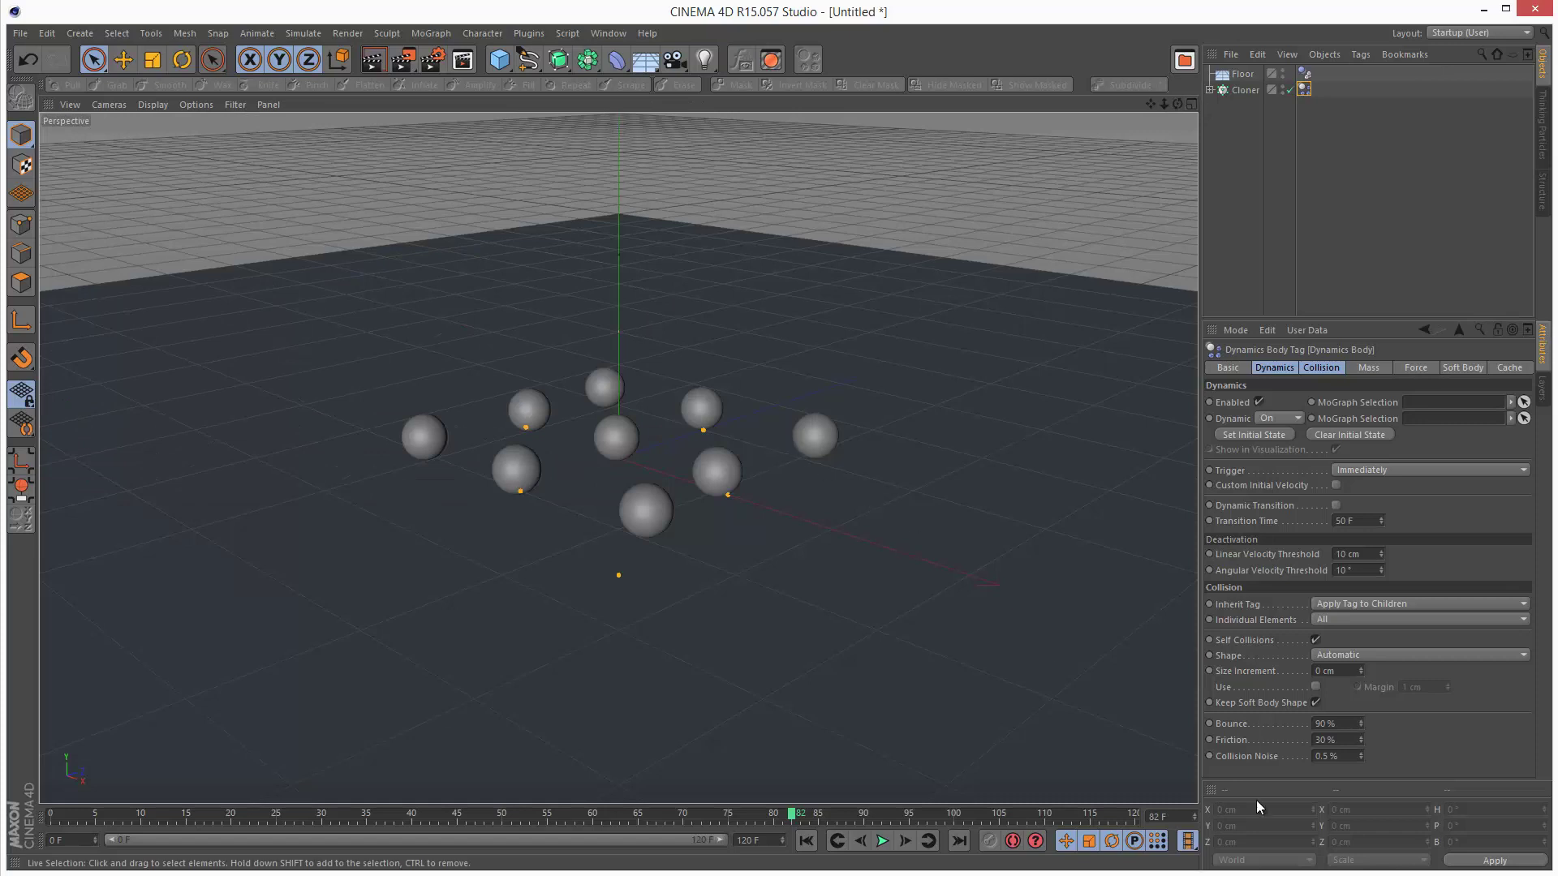
Step: Set the Cloner tag's Collision Noise to 90% and play the simulation from the first frame
left_click(1327, 755)
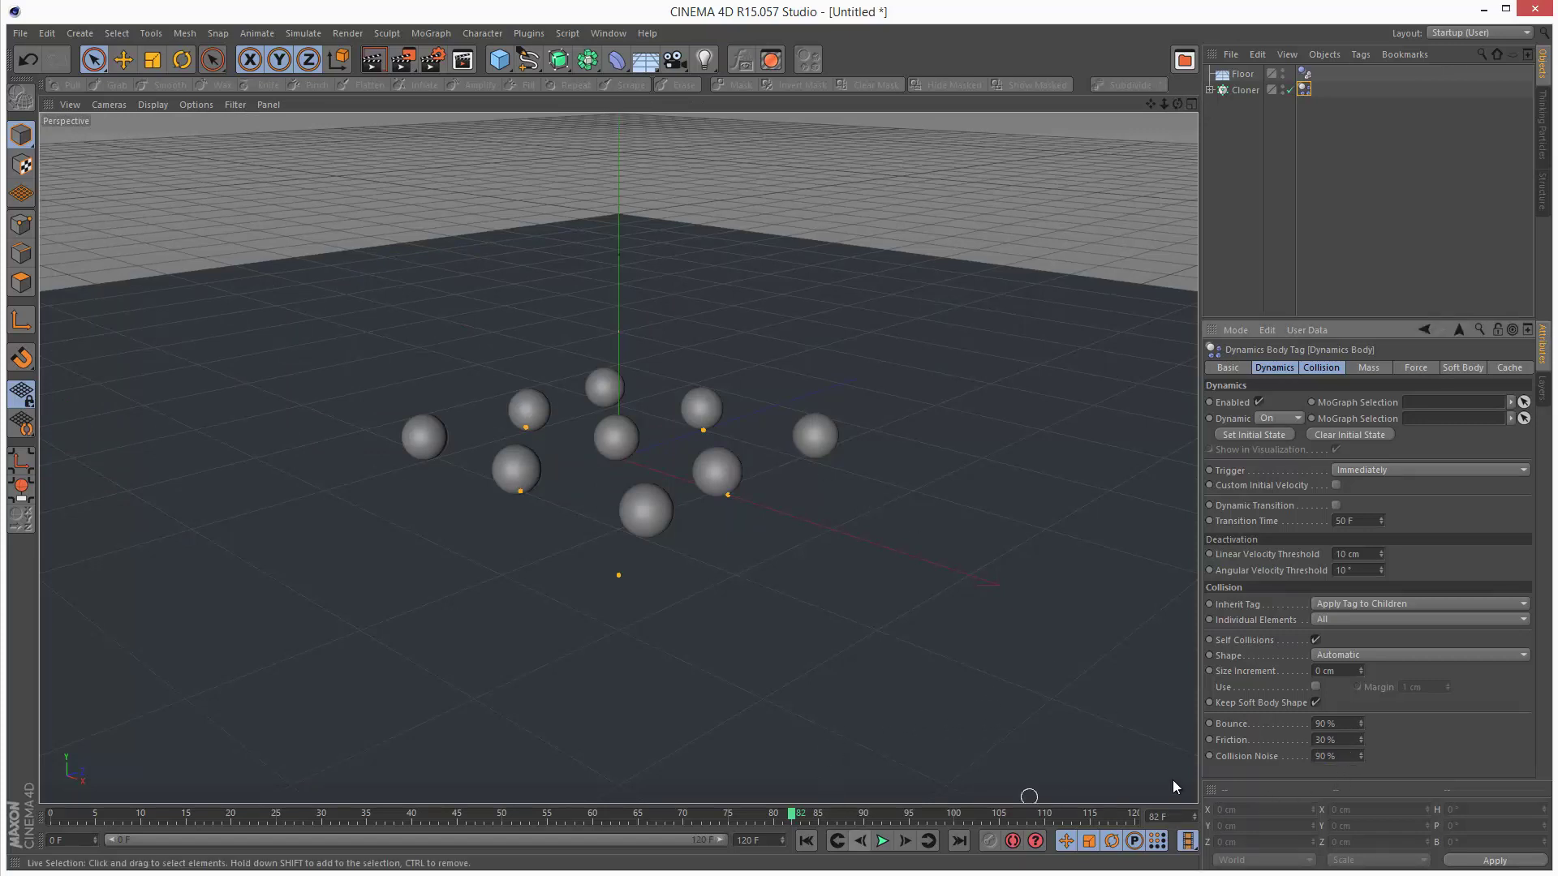
left_click(806, 841)
left_click(882, 841)
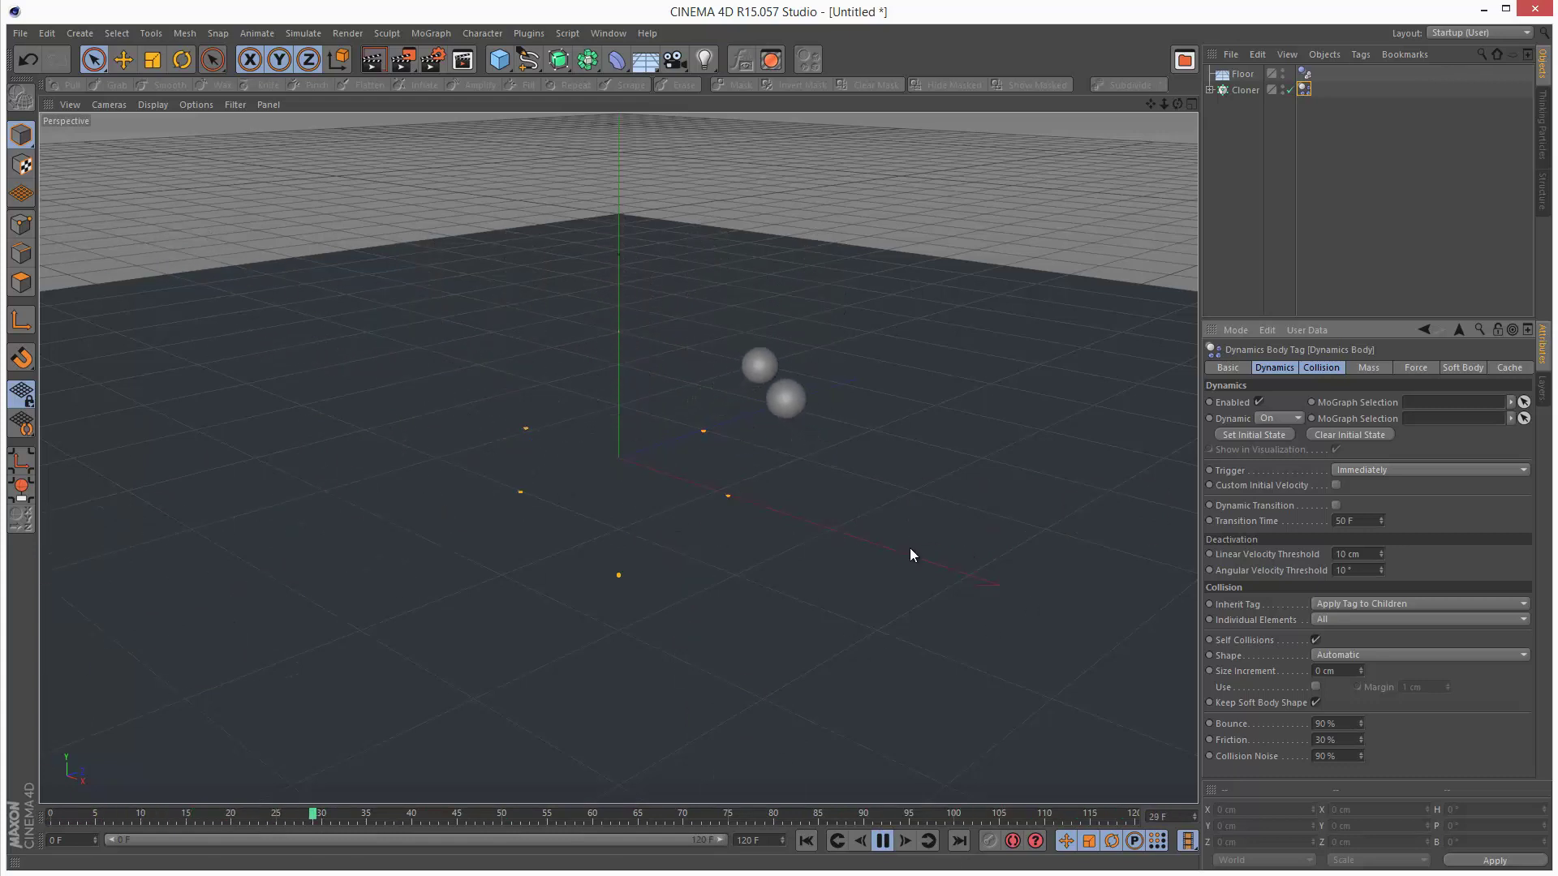
left_click(885, 842)
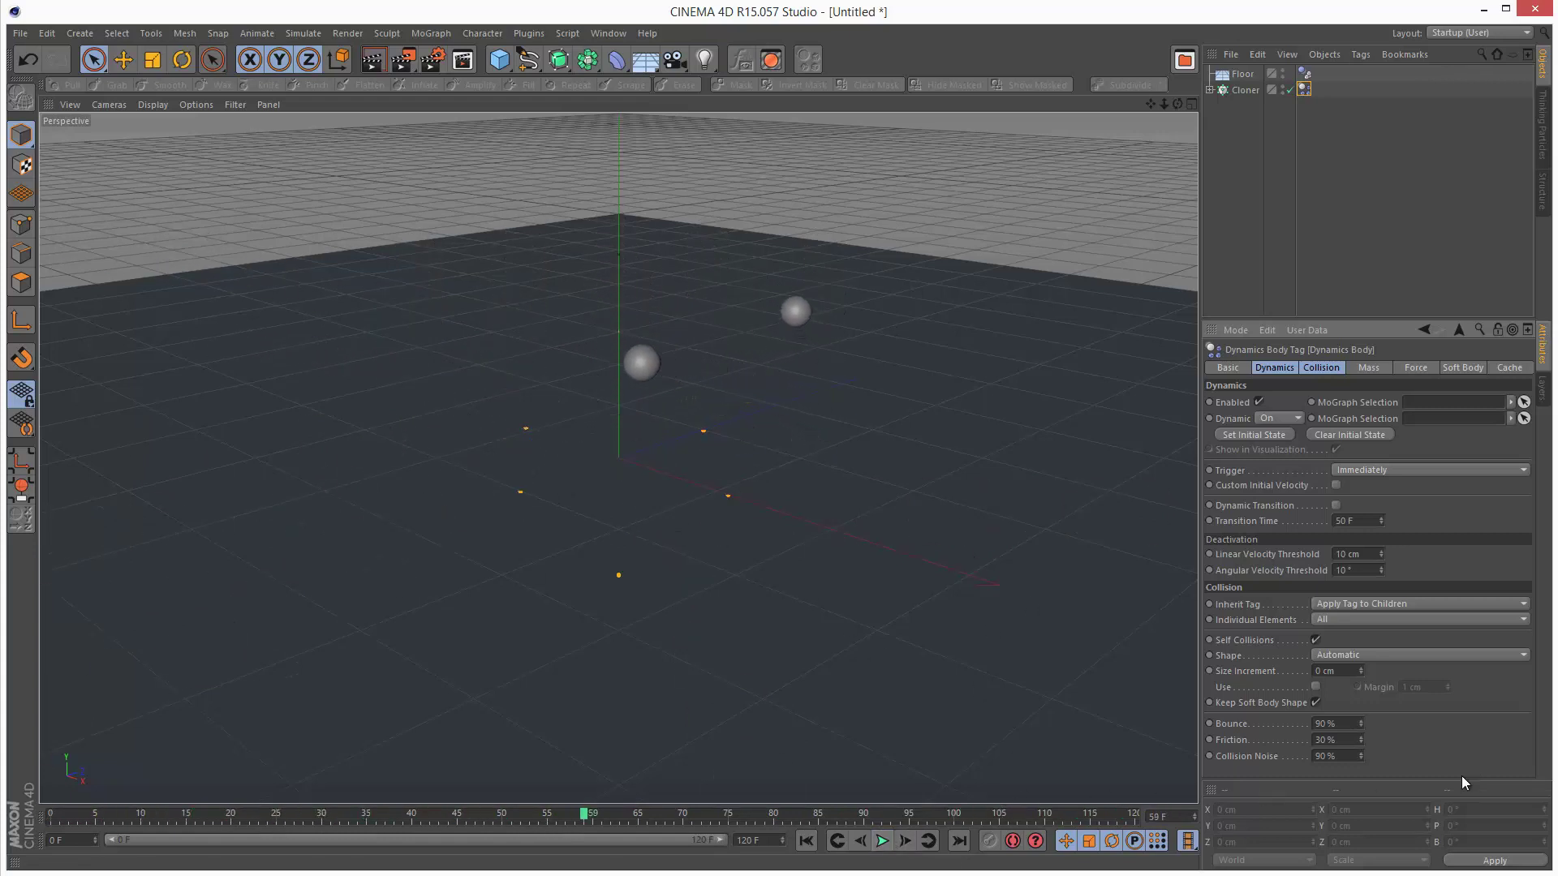
Step: Set the Cloner tag's Collision Noise to 30%, play the simulation from the start, and return to the first frame
double_click(1348, 760)
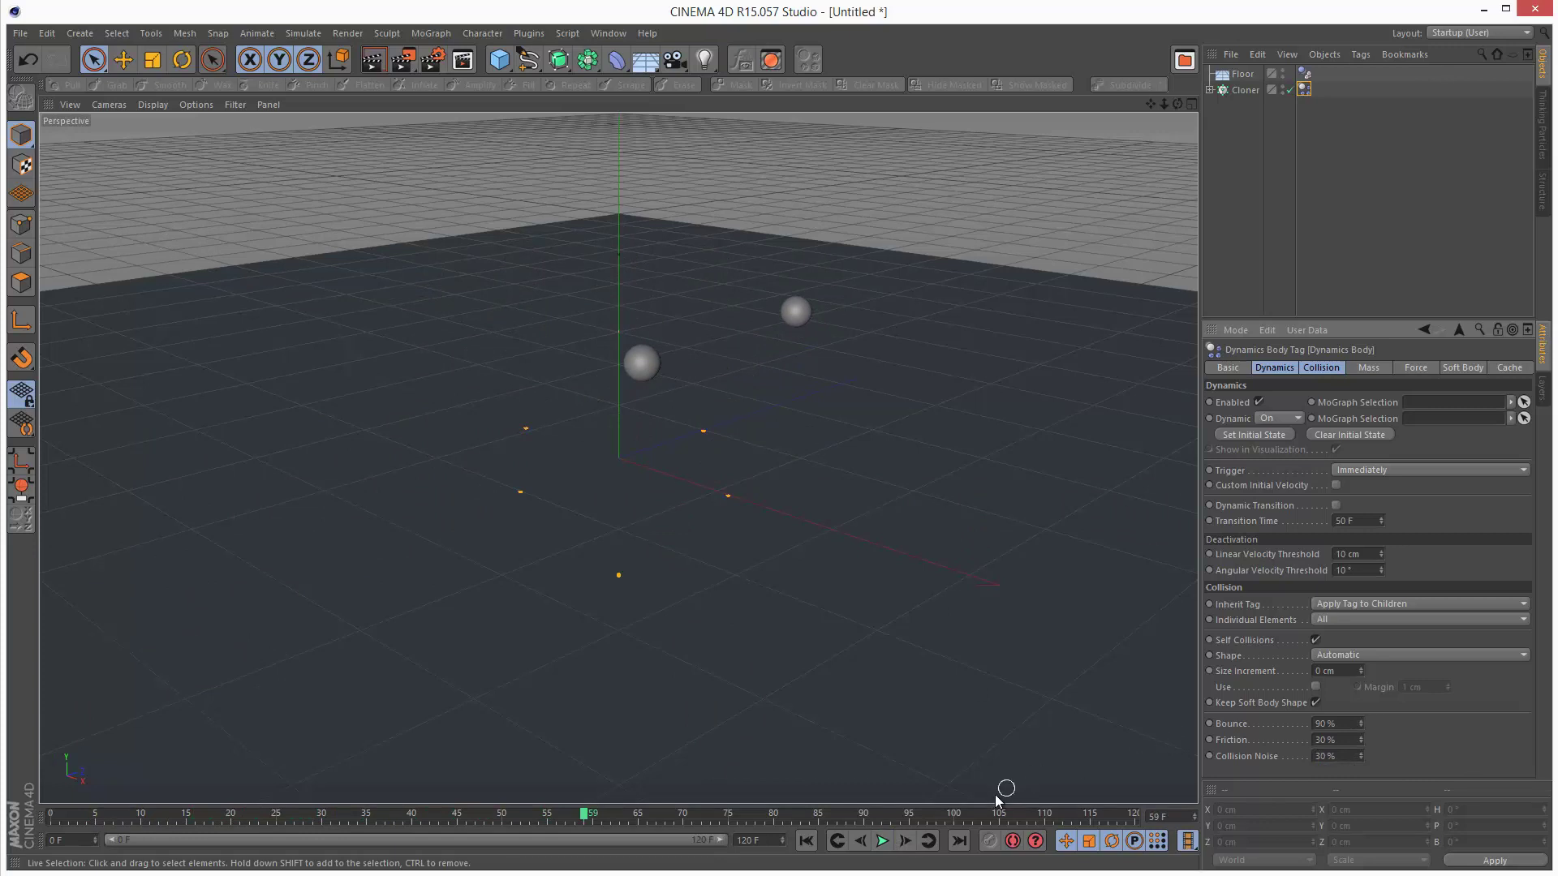
left_click(806, 841)
left_click(887, 841)
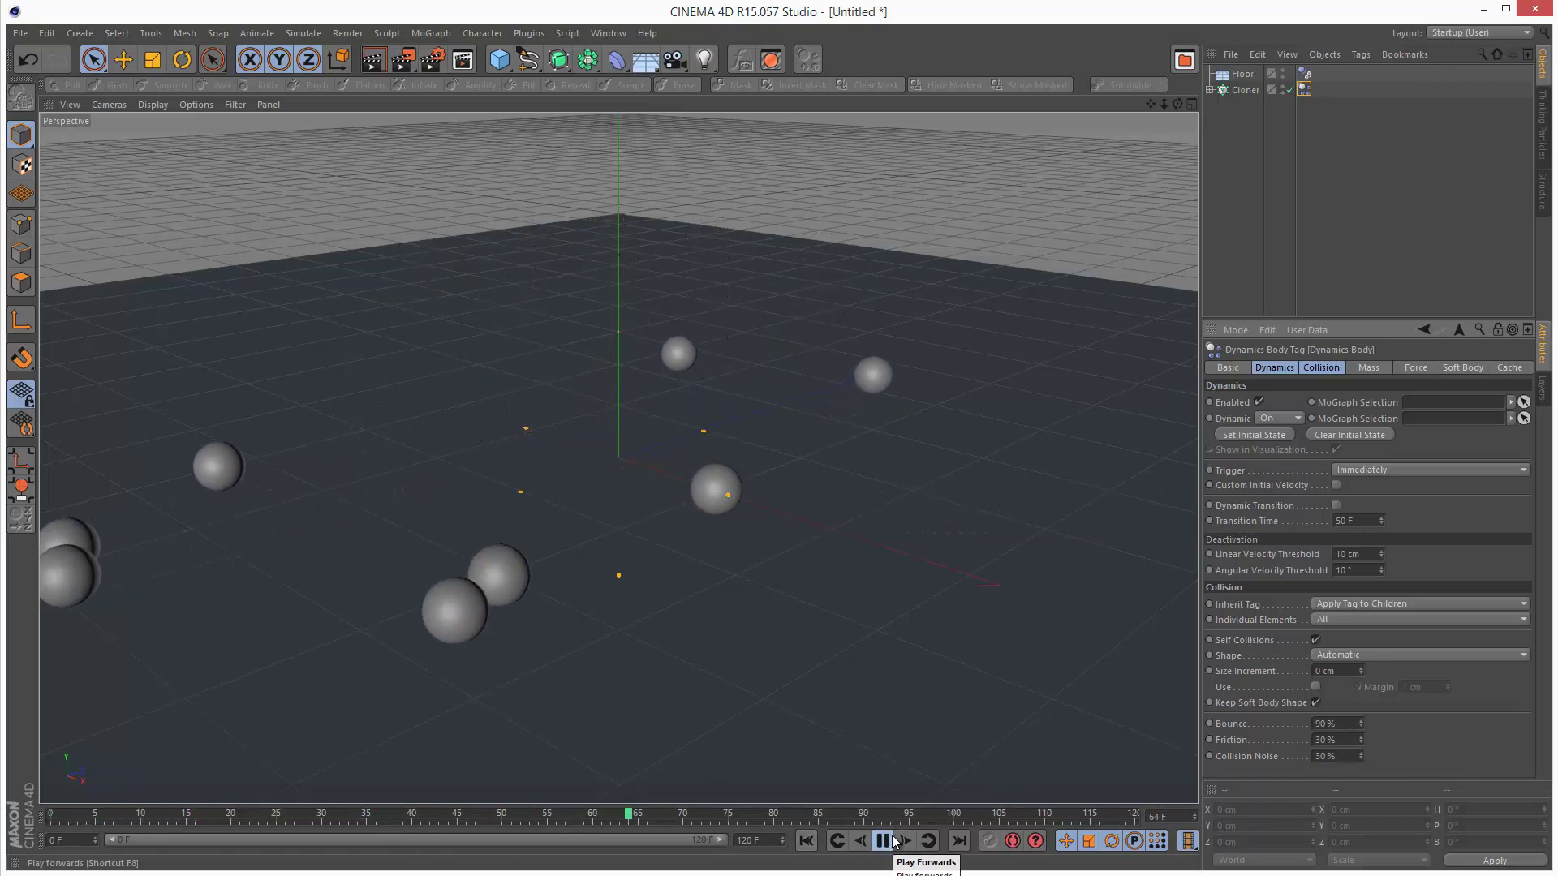
left_click(887, 840)
left_click(809, 841)
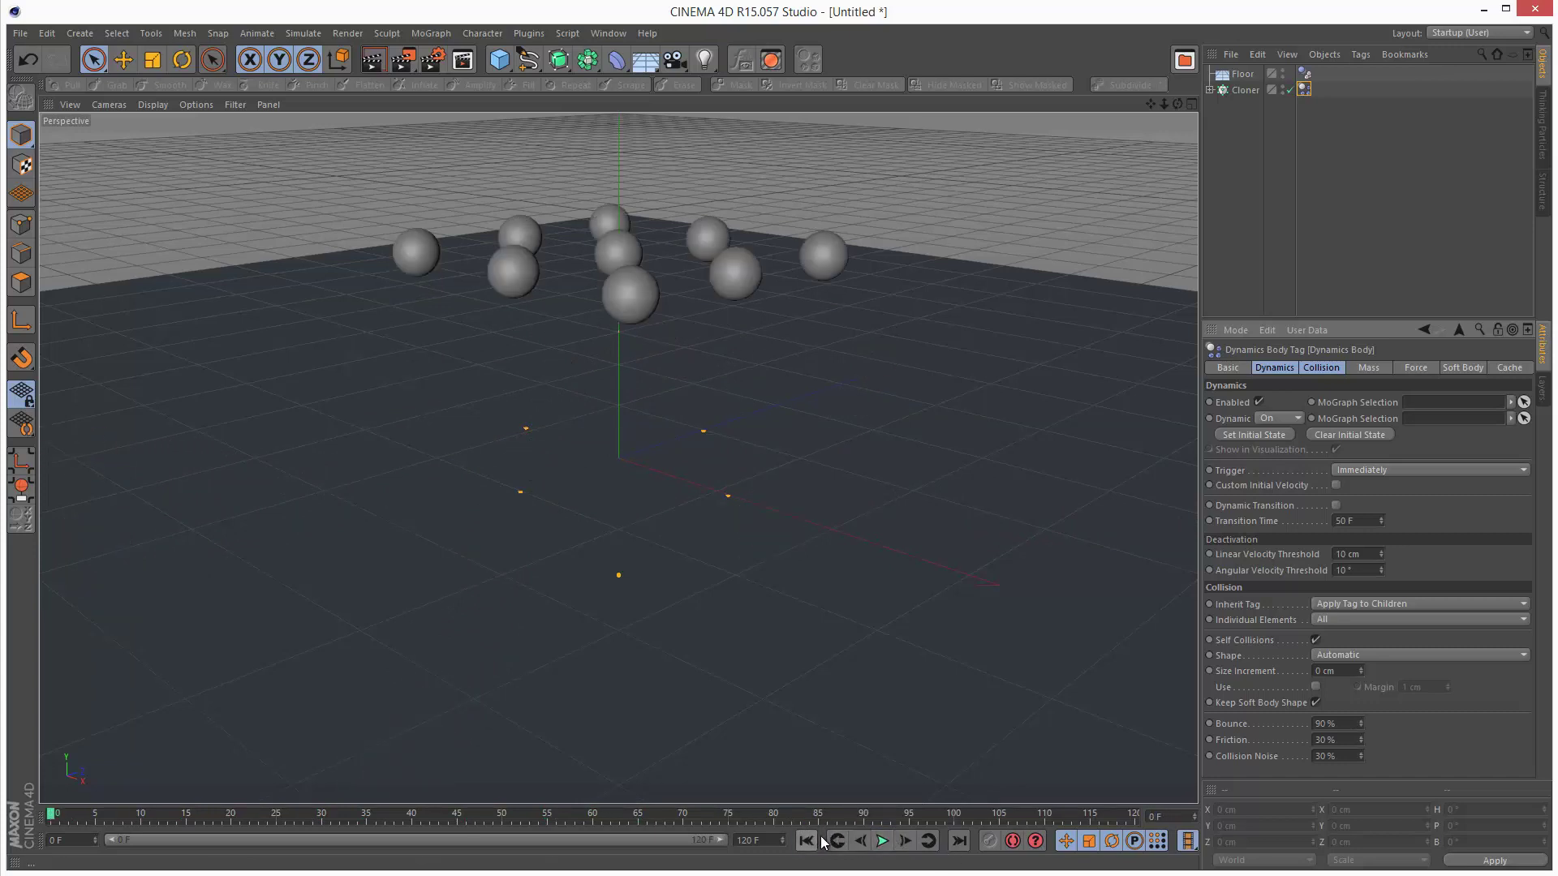